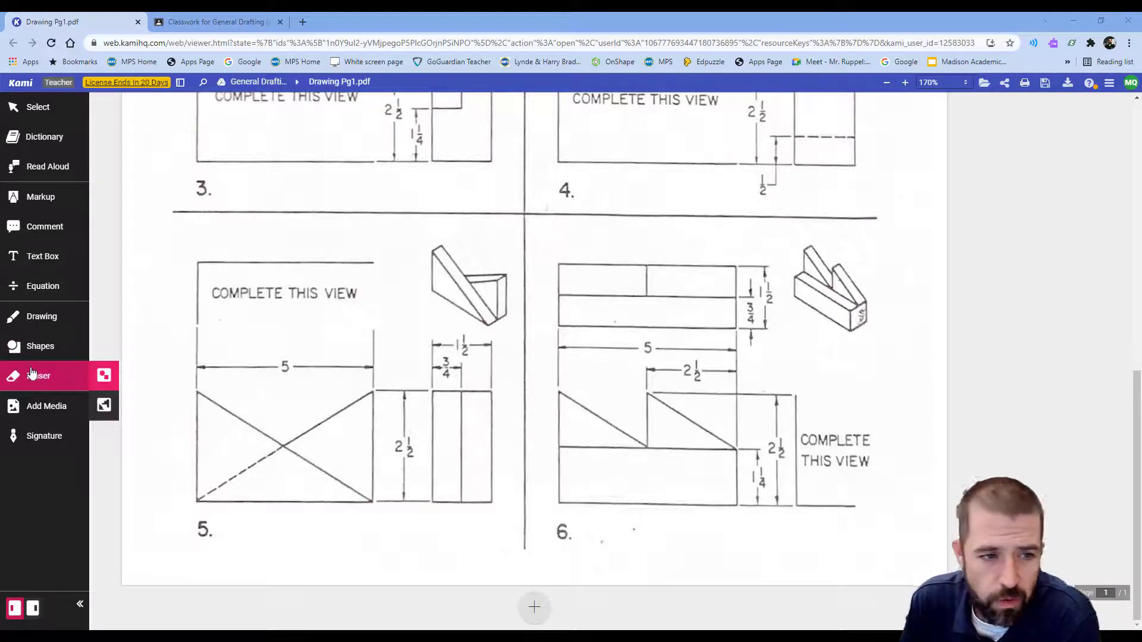
Step: Sketch two stacked rectangles over problem 6's 'Complete this view' area with the Shapes tool, then switch to AutoCAD
{"action": "left_click", "coordinate": [39, 346]}
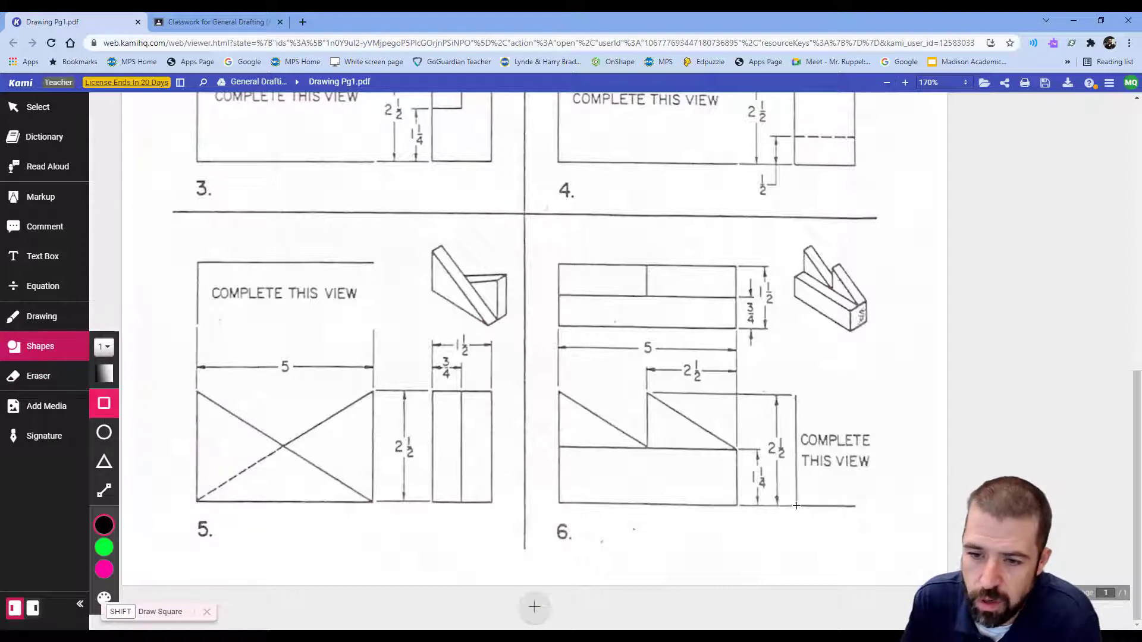
{"action": "left_click_drag", "start_coordinate": [796, 505], "coordinate": [853, 443]}
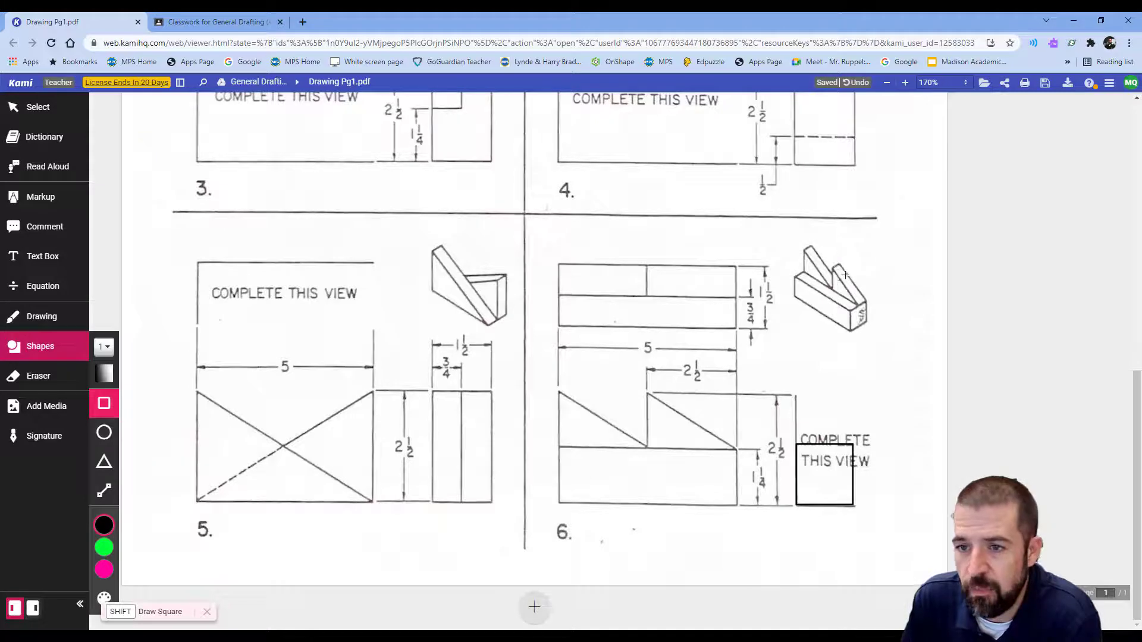
{"action": "left_click_drag", "start_coordinate": [852, 444], "coordinate": [827, 389]}
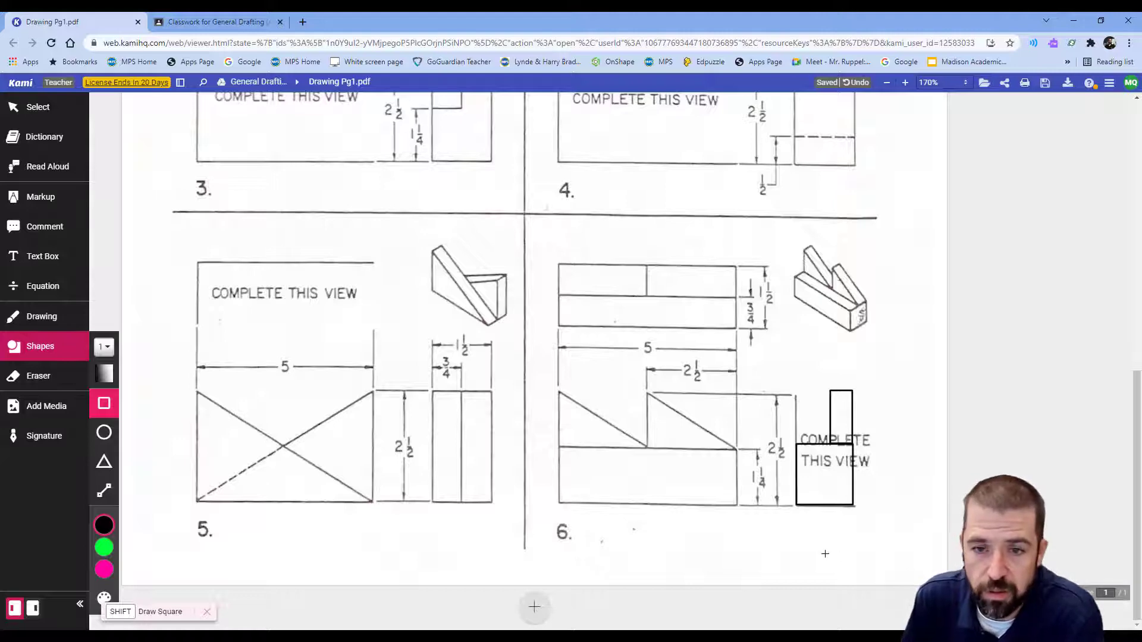
{"action": "key", "text": "alt+Tab"}
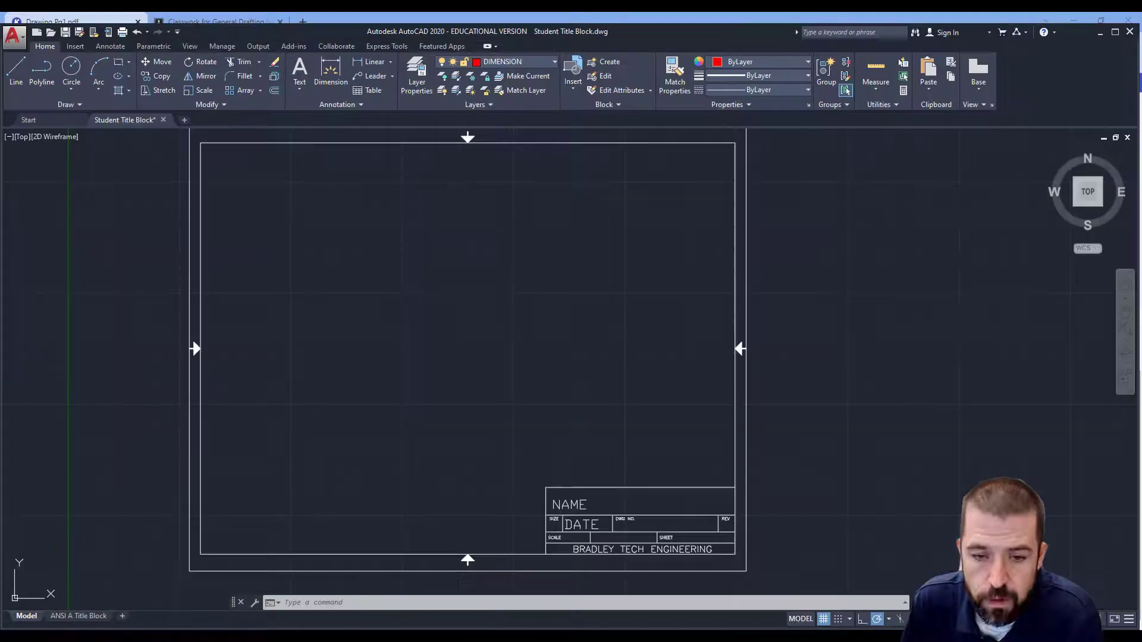
{"action": "left_click", "coordinate": [16, 68]}
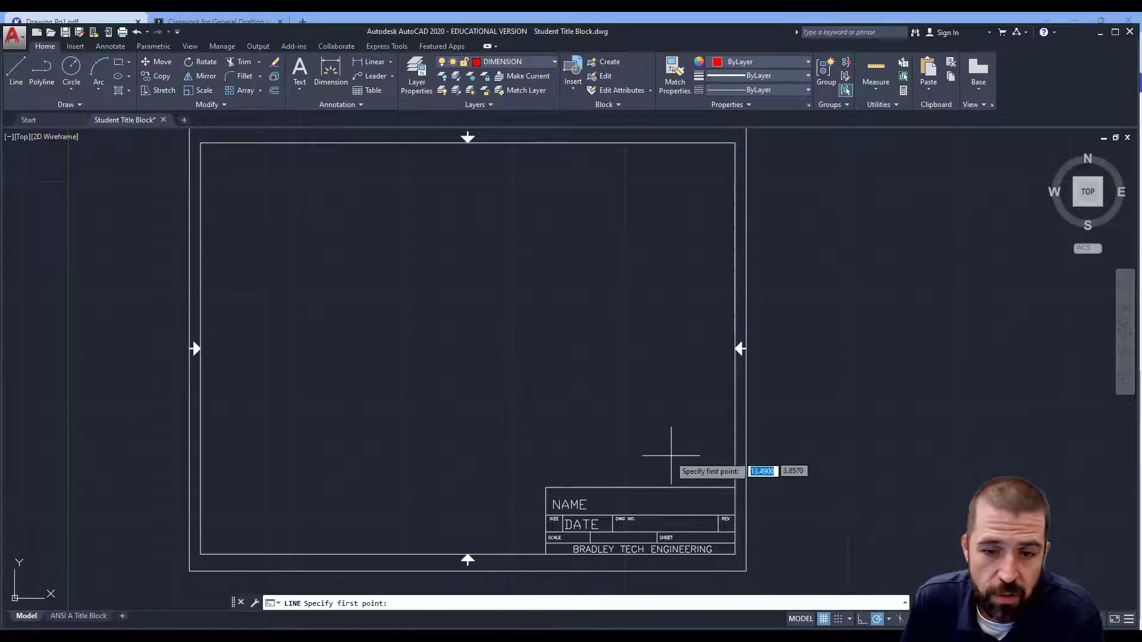
{"action": "left_click", "coordinate": [704, 468]}
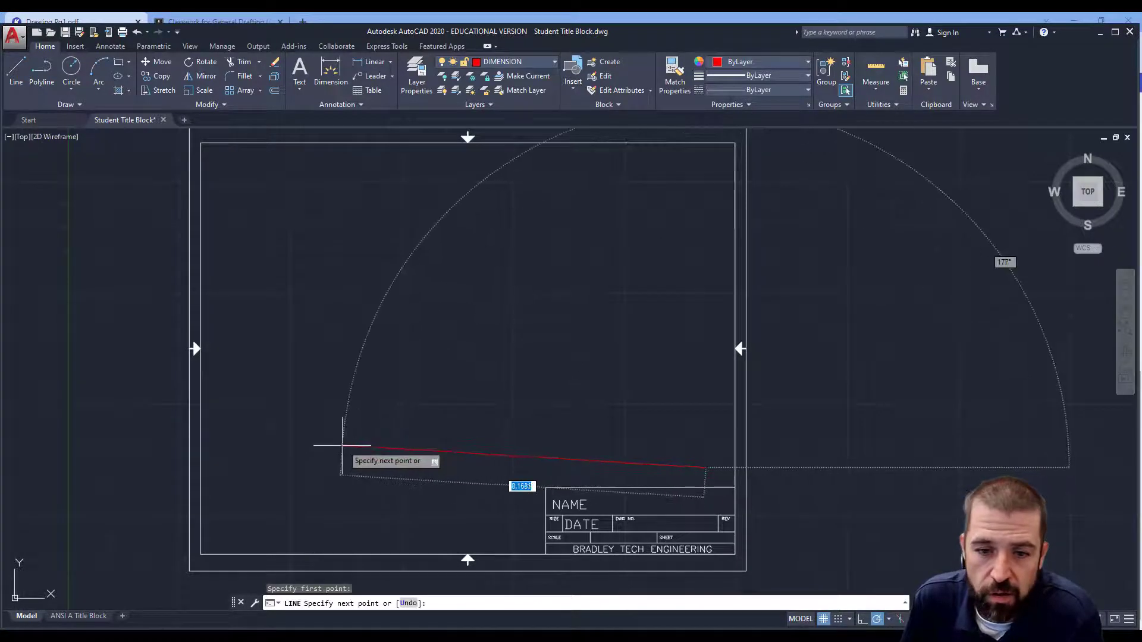
{"action": "key", "text": "Escape"}
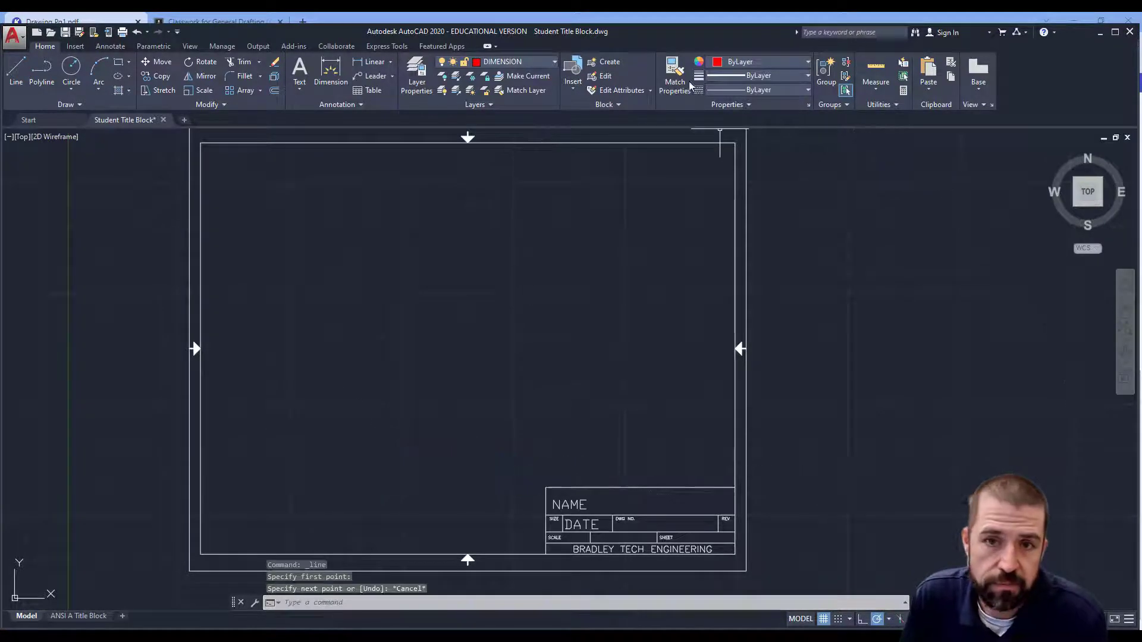
Step: Make layer 0 the current layer
{"action": "left_click", "coordinate": [546, 66]}
{"action": "left_click", "coordinate": [526, 75]}
{"action": "left_click", "coordinate": [703, 446]}
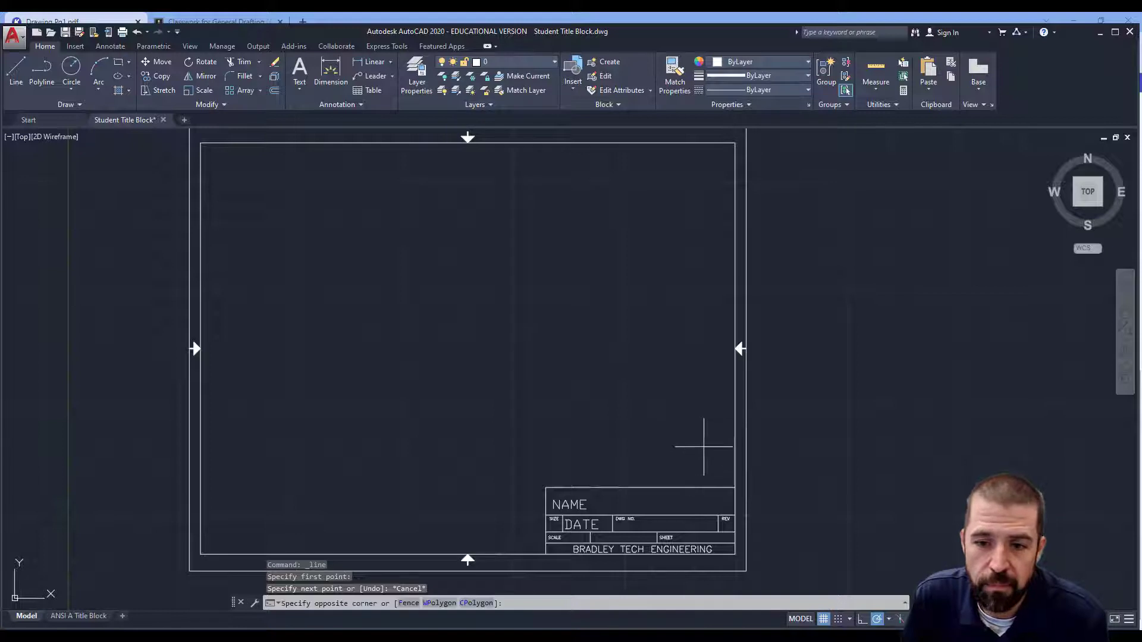
Step: Draw a horizontal baseline about 9.15 long and a vertical line rising from its left end
{"action": "left_click", "coordinate": [16, 72]}
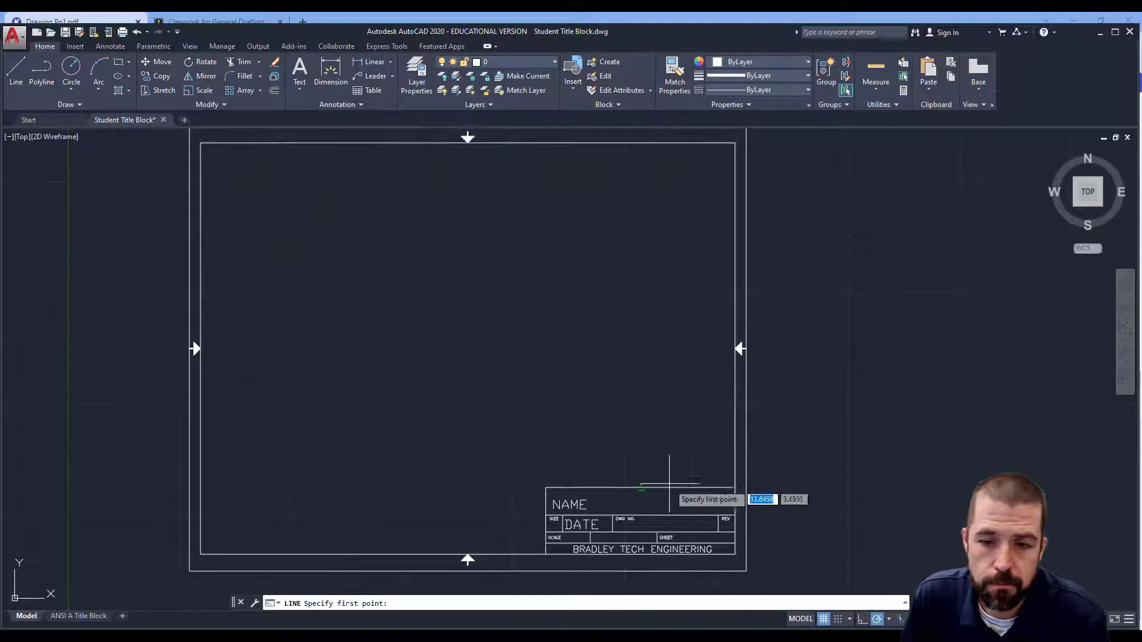
{"action": "left_click", "coordinate": [692, 454]}
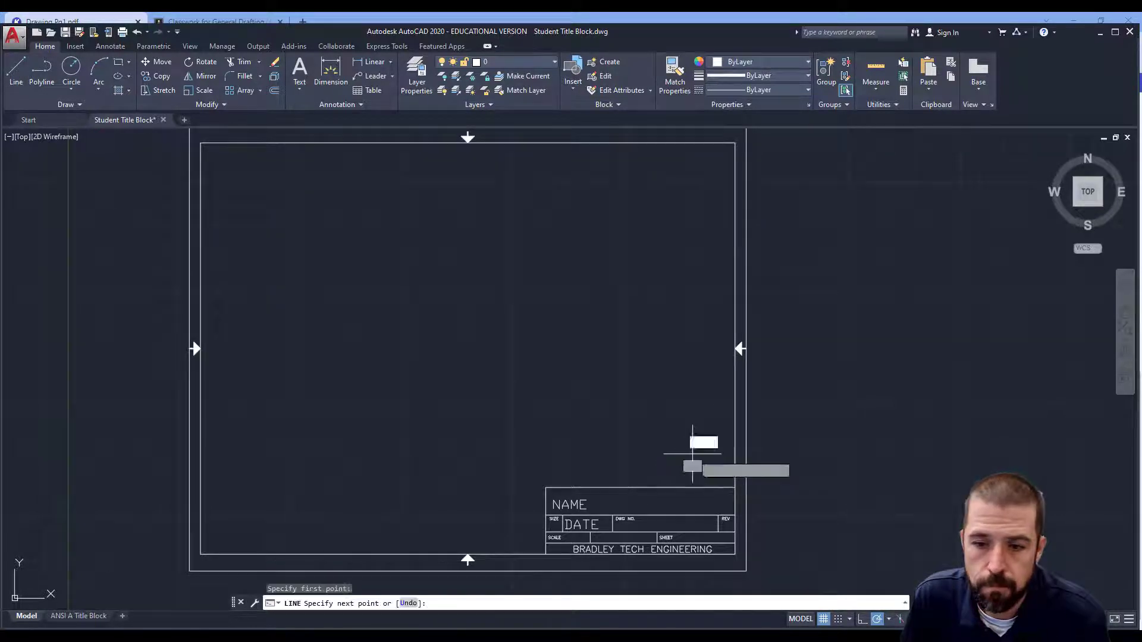
{"action": "left_click", "coordinate": [285, 453]}
{"action": "left_click", "coordinate": [284, 202]}
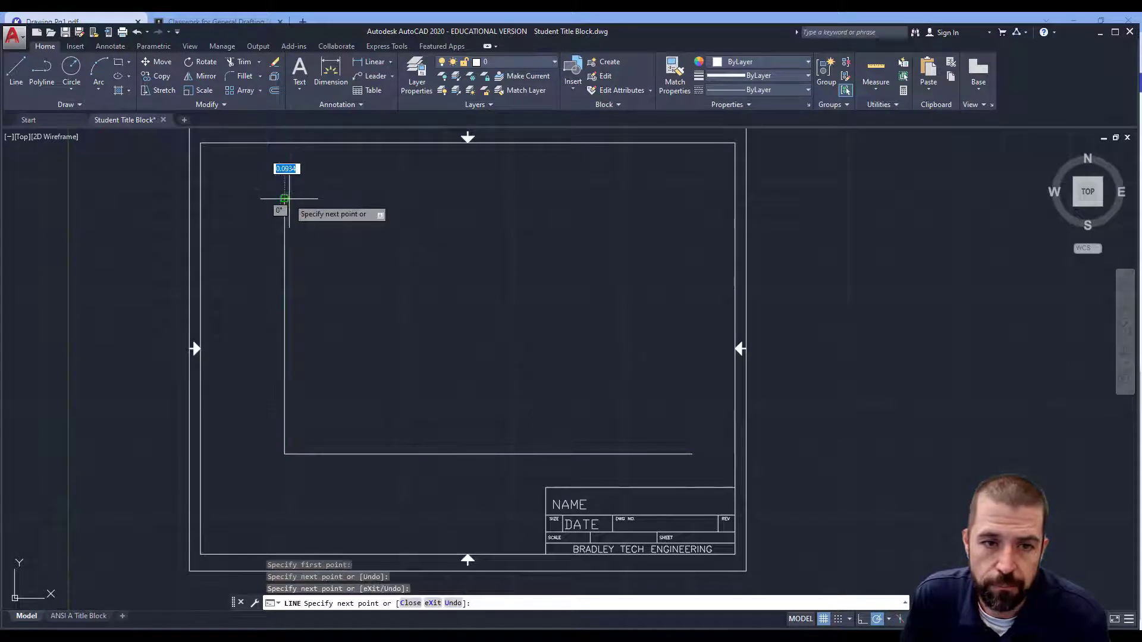
{"action": "key", "text": "Escape"}
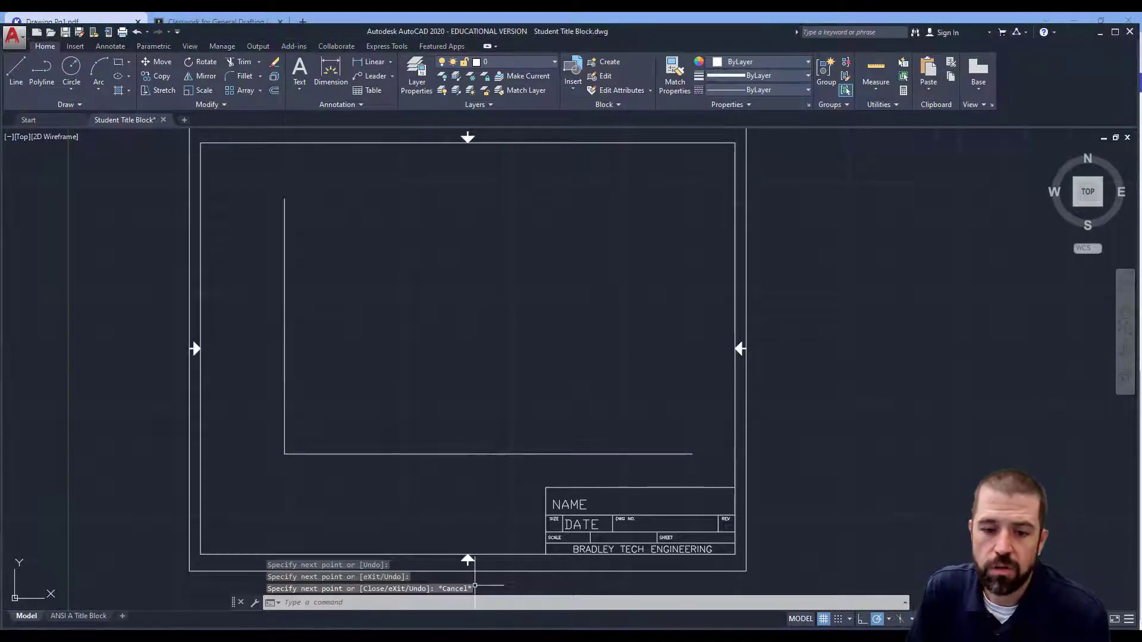
Step: Check the reference drawing, then offset the left vertical line 5 units to the right
{"action": "key", "text": "alt+Tab"}
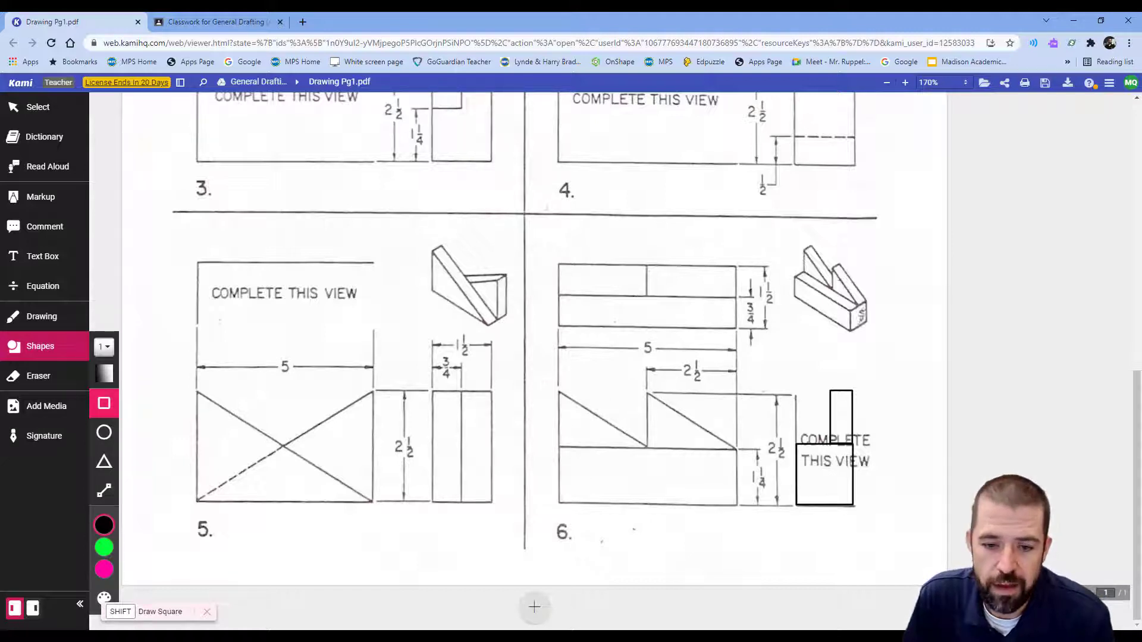
{"action": "left_click", "coordinate": [482, 638]}
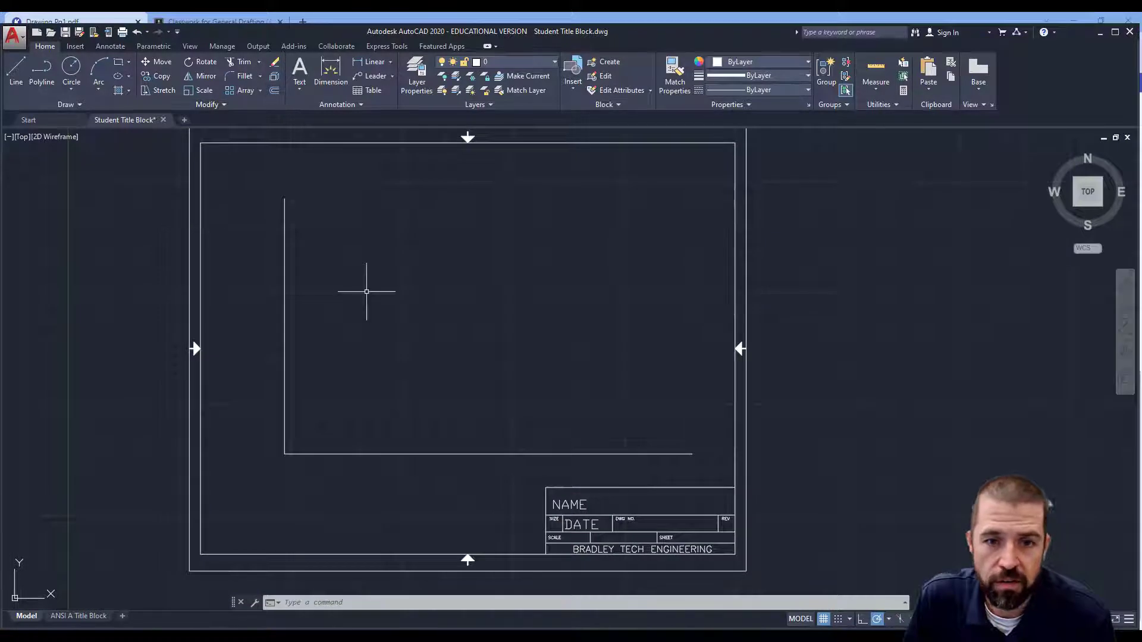
{"action": "left_click", "coordinate": [275, 91]}
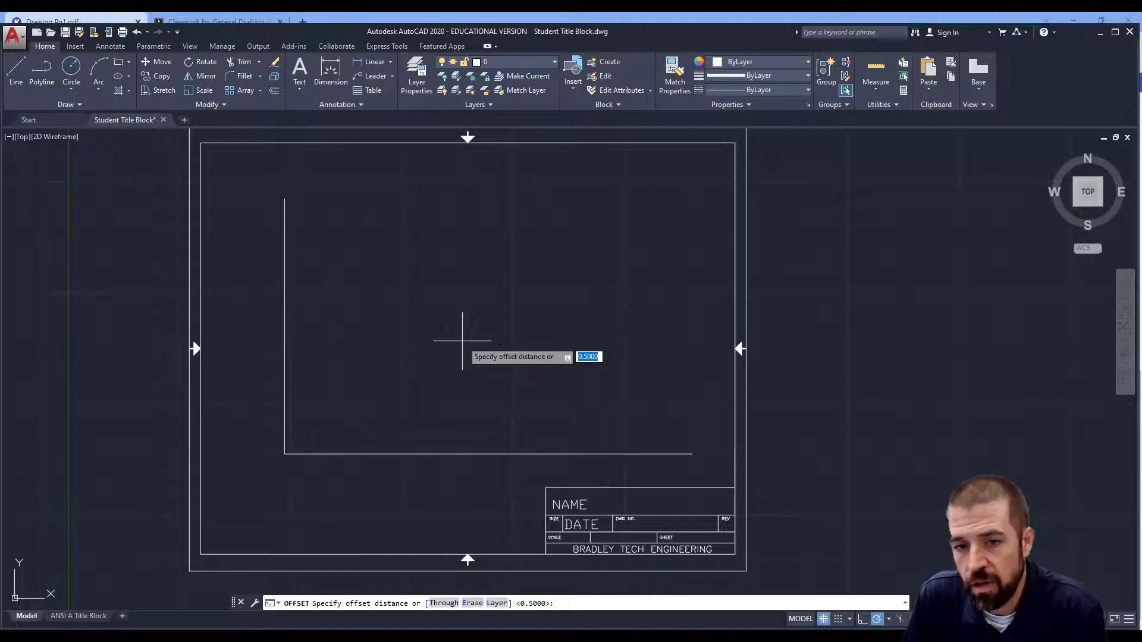
{"action": "key", "text": "Return"}
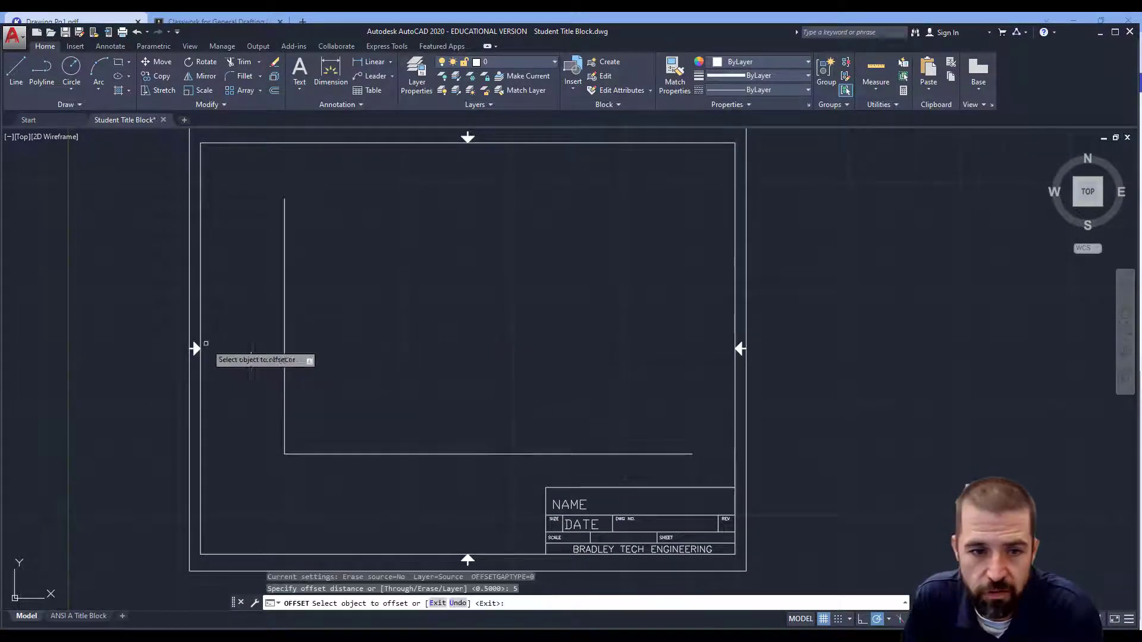
{"action": "left_click", "coordinate": [284, 345]}
{"action": "left_click", "coordinate": [524, 362]}
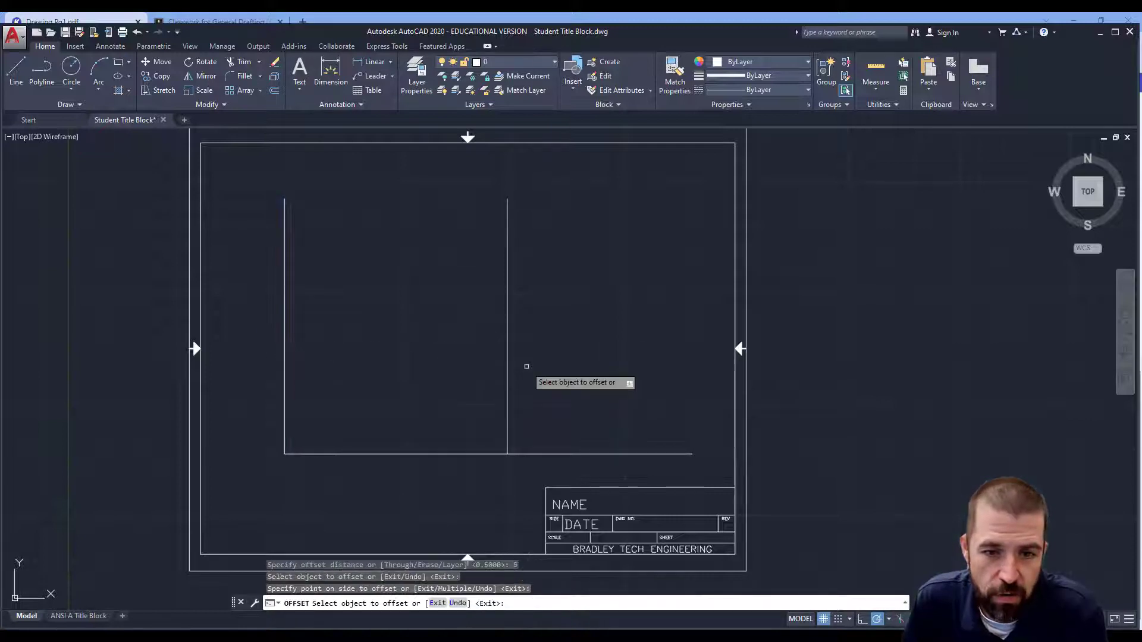
Step: Offset the horizontal baseline 2.5 units upward
{"action": "left_click", "coordinate": [274, 91]}
{"action": "type", "text": "2.5"}
{"action": "key", "text": "Return"}
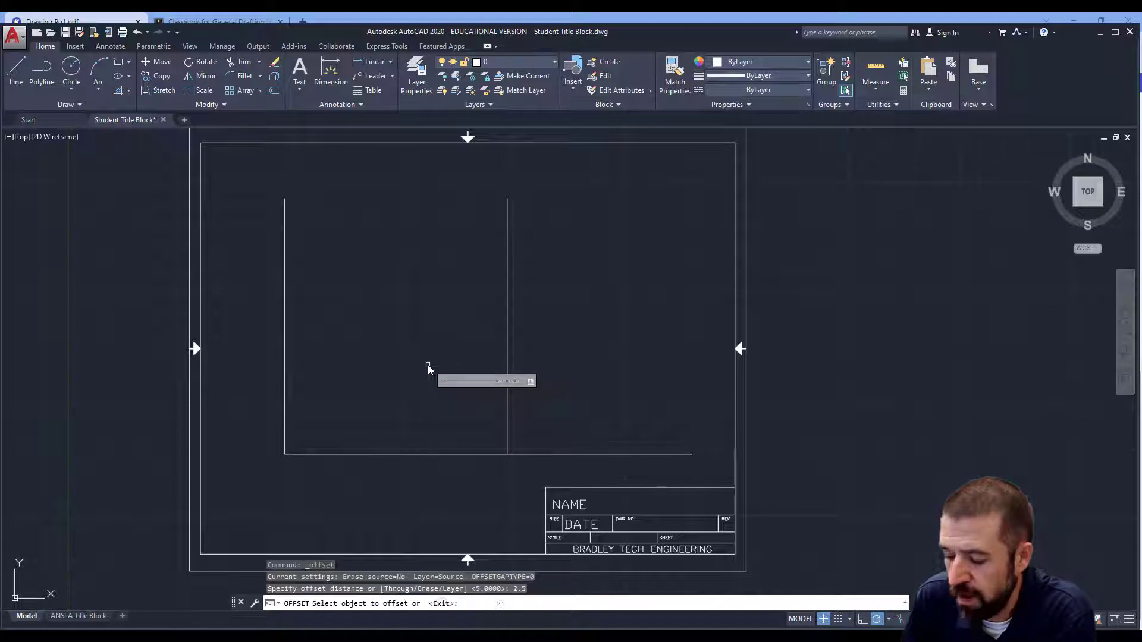
{"action": "left_click", "coordinate": [458, 454]}
{"action": "left_click", "coordinate": [423, 337]}
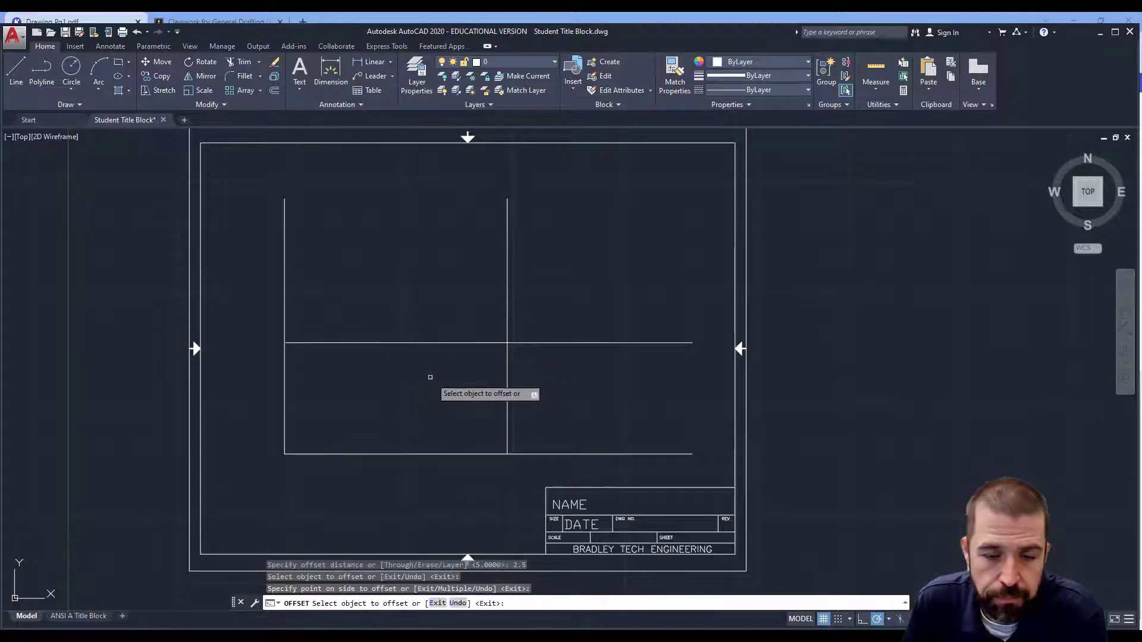
Step: Offset the new horizontal line 1 unit upward
{"action": "left_click", "coordinate": [274, 92]}
{"action": "type", "text": "1"}
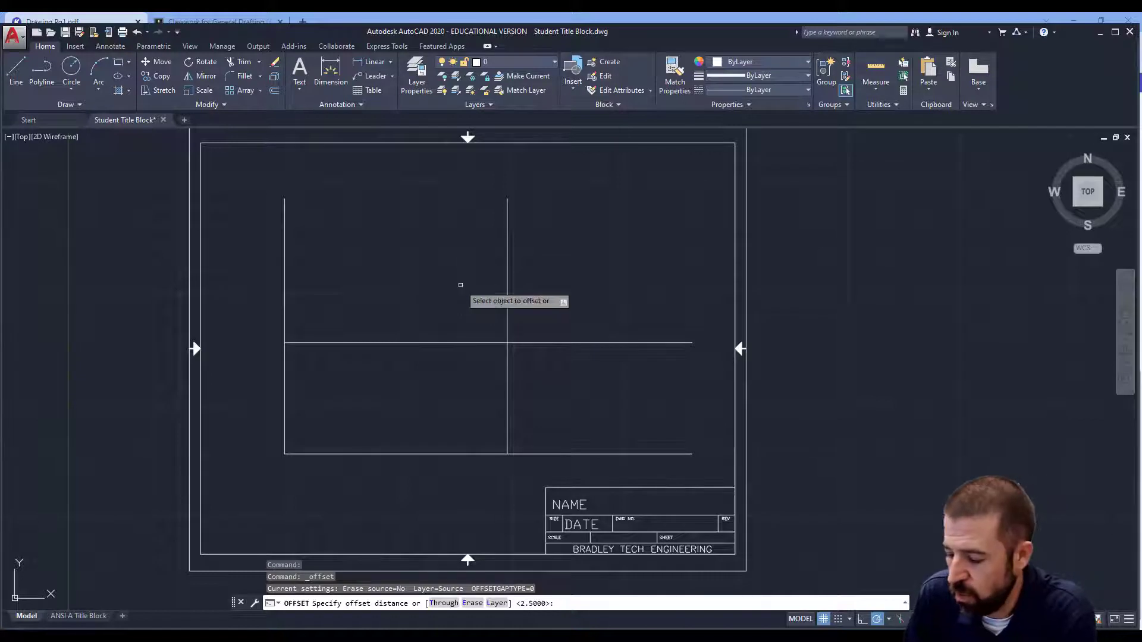
{"action": "key", "text": "Return"}
{"action": "left_click", "coordinate": [464, 342]}
{"action": "left_click", "coordinate": [456, 282]}
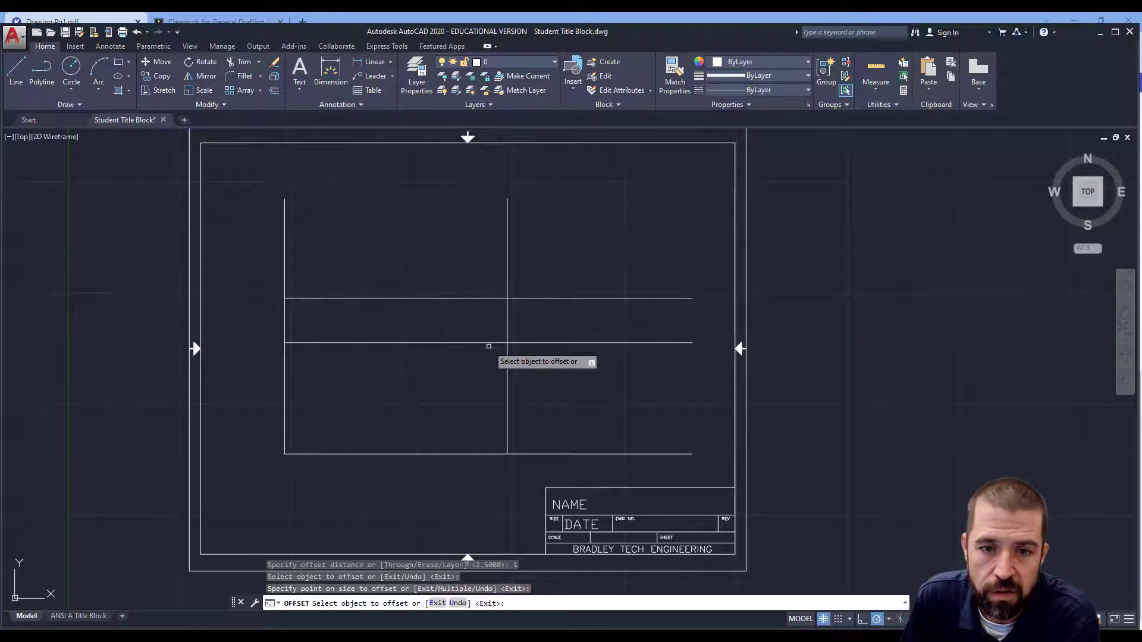
Step: Offset the middle vertical line 1 unit to the right
{"action": "key", "text": "Return"}
{"action": "key", "text": "Return"}
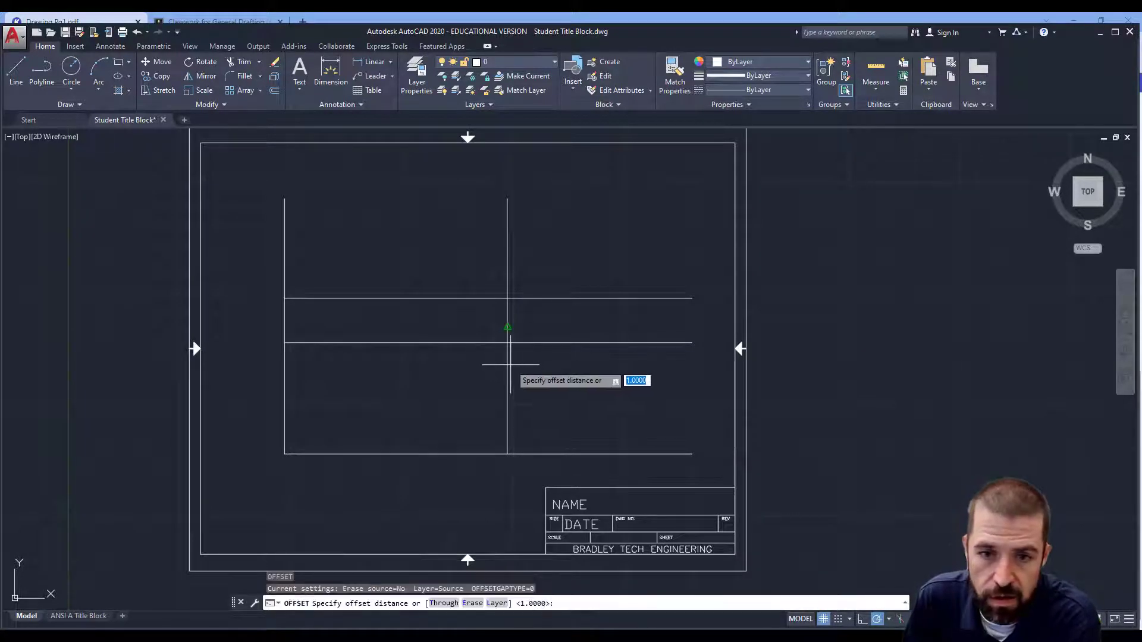
{"action": "key", "text": "Return"}
{"action": "left_click", "coordinate": [507, 381]}
{"action": "left_click", "coordinate": [538, 380]}
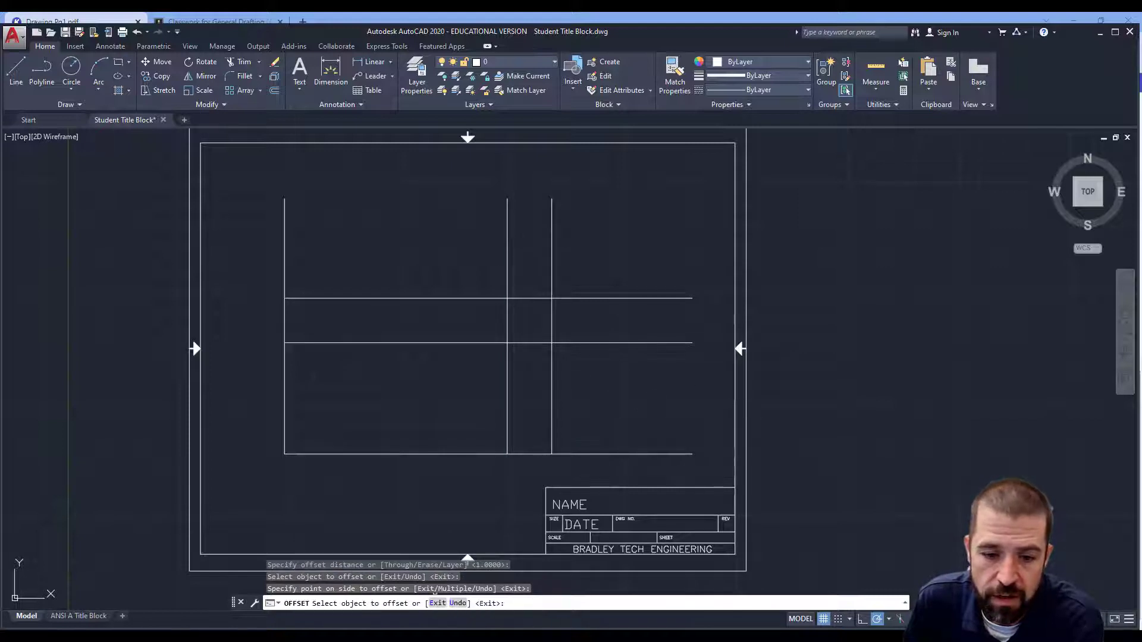
Step: Offset the upper horizontal line 1.5 units upward and the rightmost vertical line 1.5 units to the right
{"action": "key", "text": "alt+Tab"}
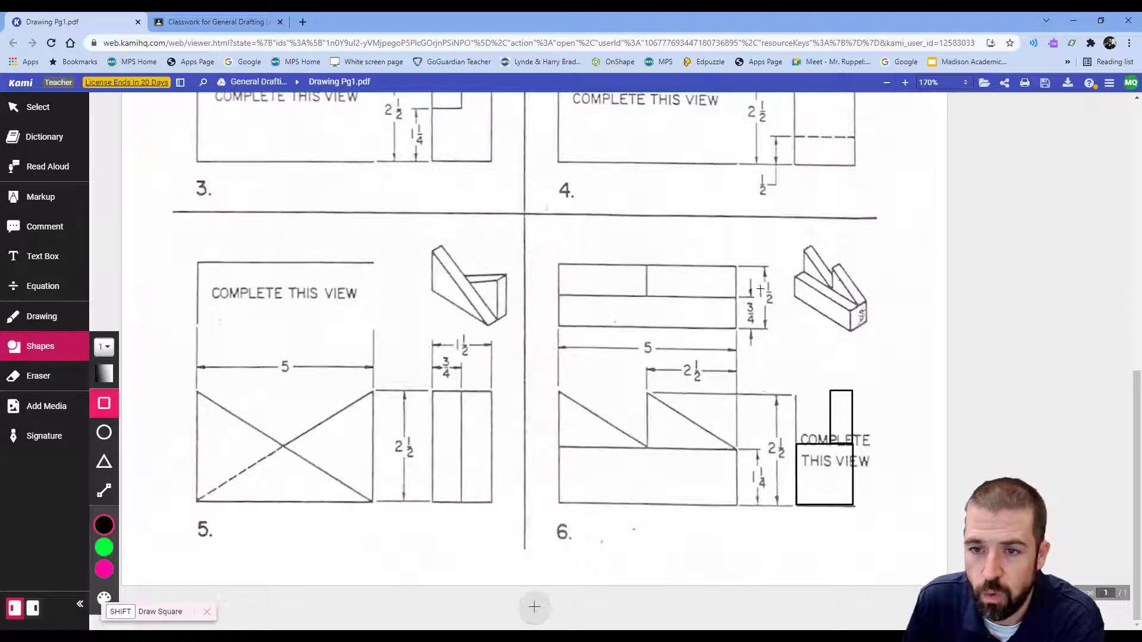
{"action": "key", "text": "alt+Tab"}
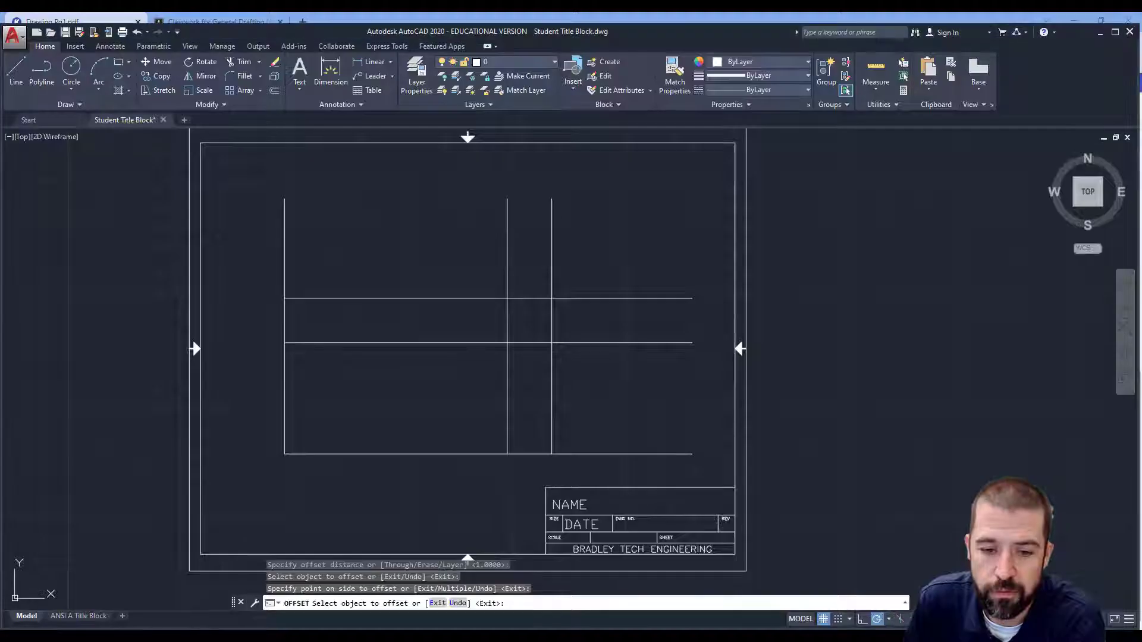
{"action": "left_click", "coordinate": [274, 91]}
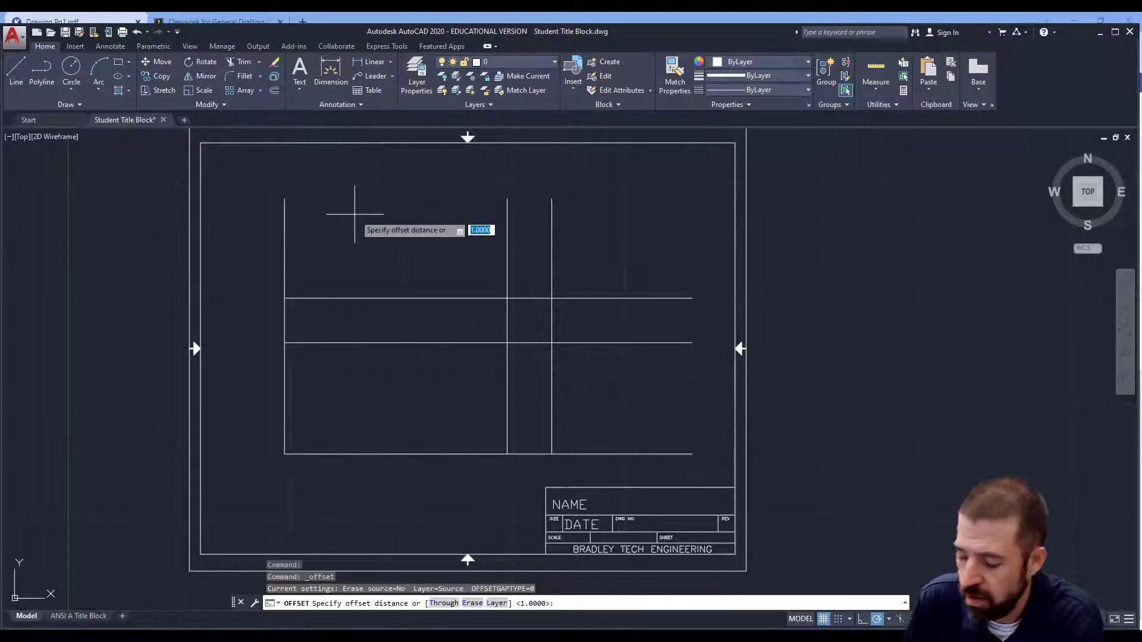
{"action": "type", "text": "1.5"}
{"action": "key", "text": "Return"}
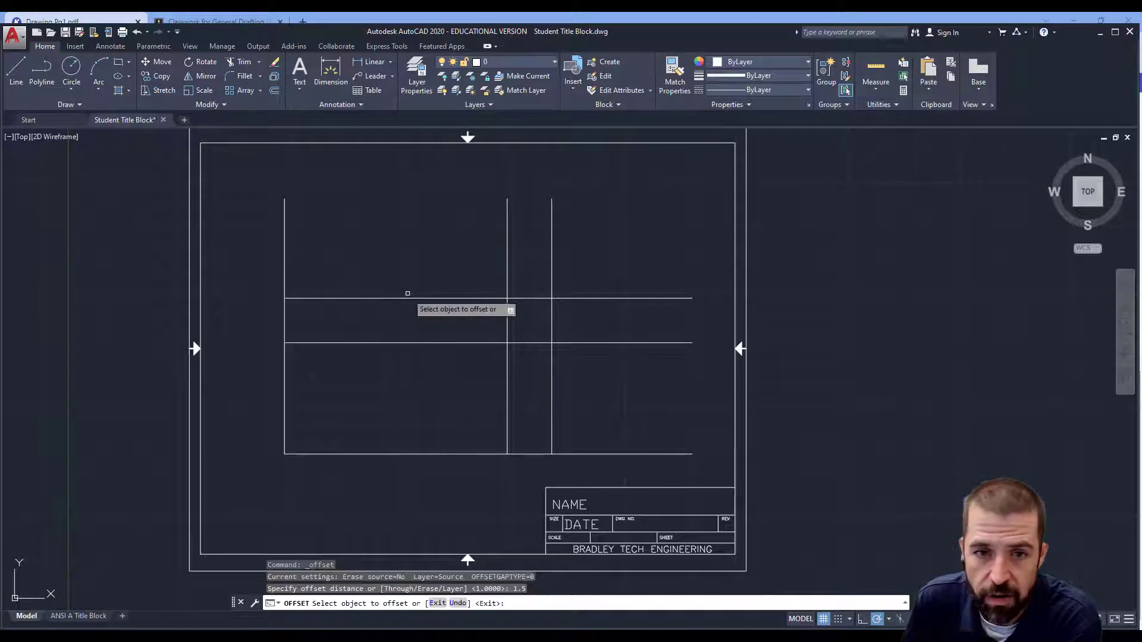
{"action": "left_click", "coordinate": [409, 298]}
{"action": "left_click", "coordinate": [411, 255]}
{"action": "left_click", "coordinate": [551, 389]}
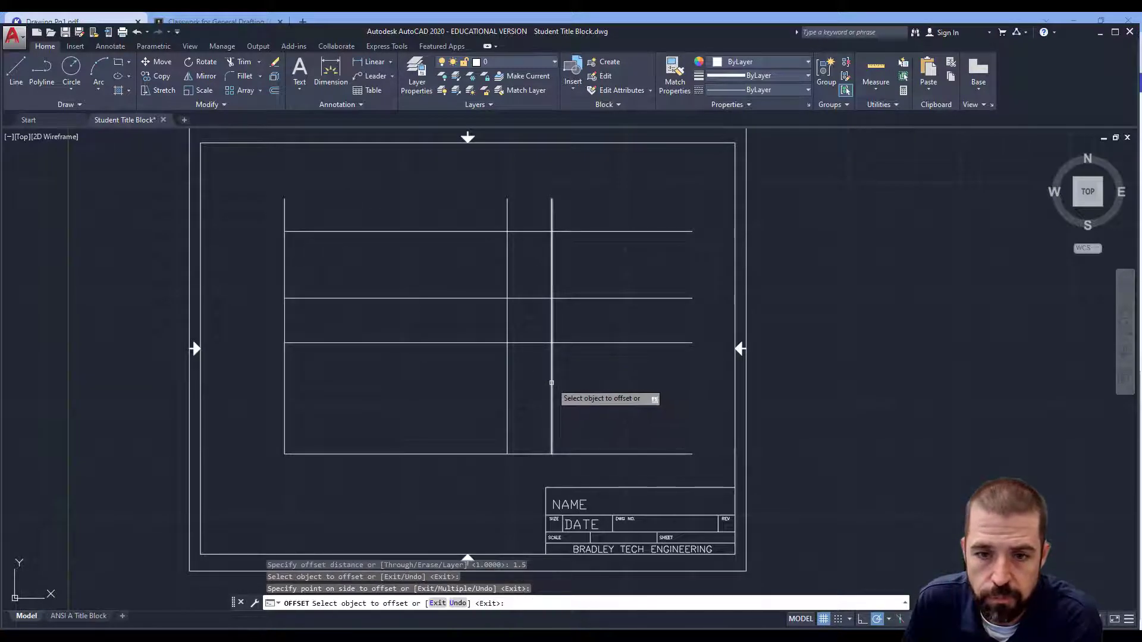
{"action": "left_click", "coordinate": [626, 397]}
Step: Draw a diagonal line from the lower-left to the upper-right corner of the small upper-right box
{"action": "left_click", "coordinate": [16, 71]}
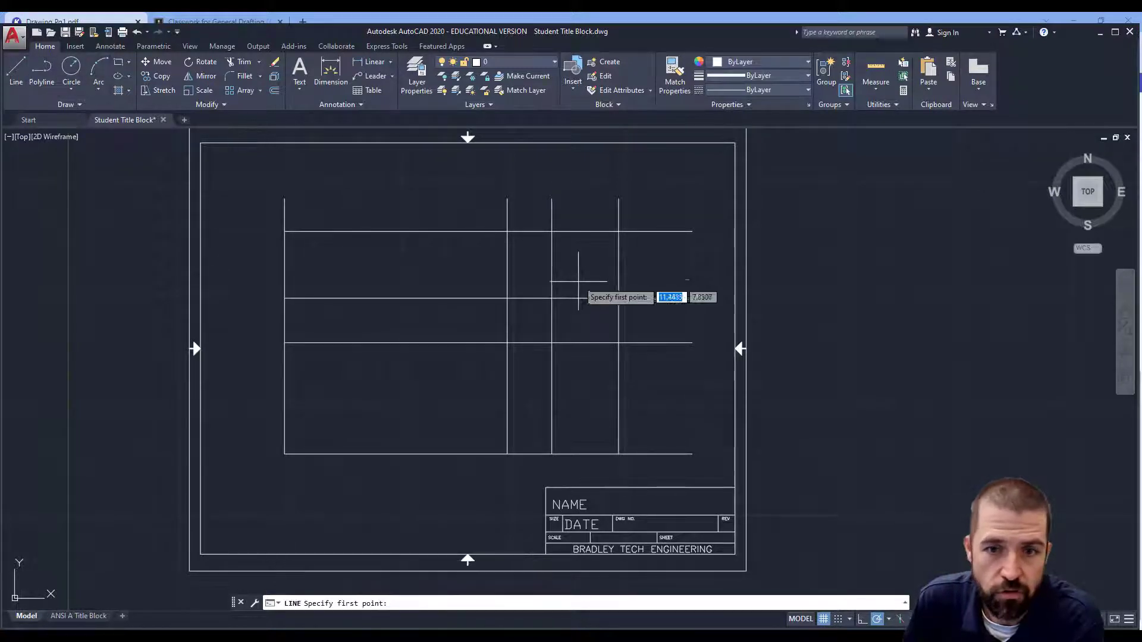
{"action": "left_click", "coordinate": [552, 298]}
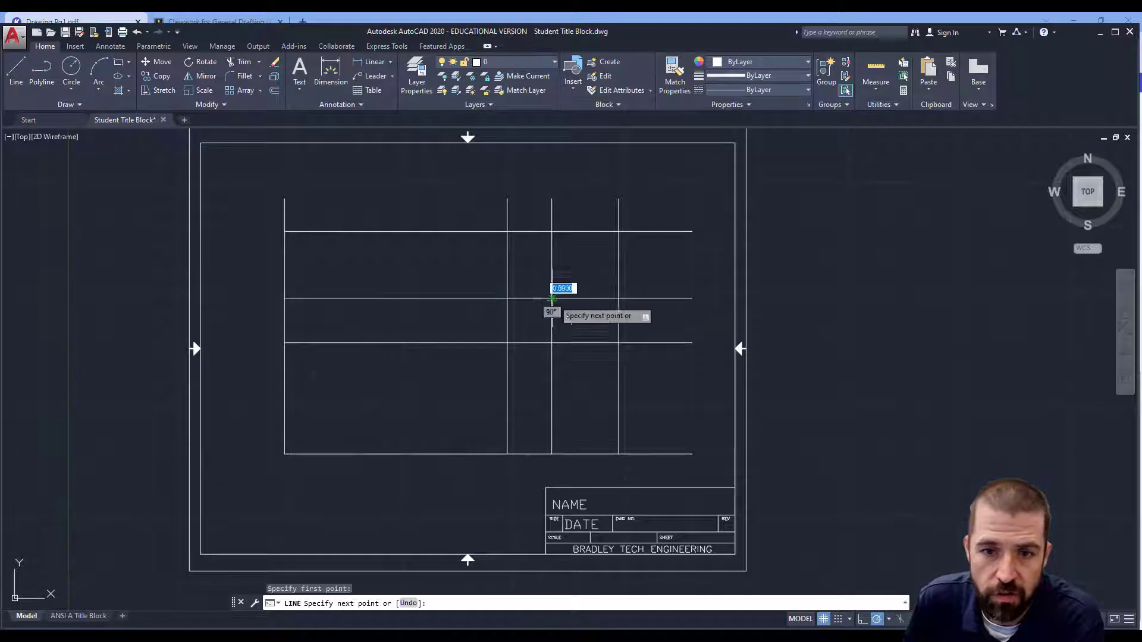
{"action": "left_click", "coordinate": [618, 231]}
{"action": "key", "text": "Return"}
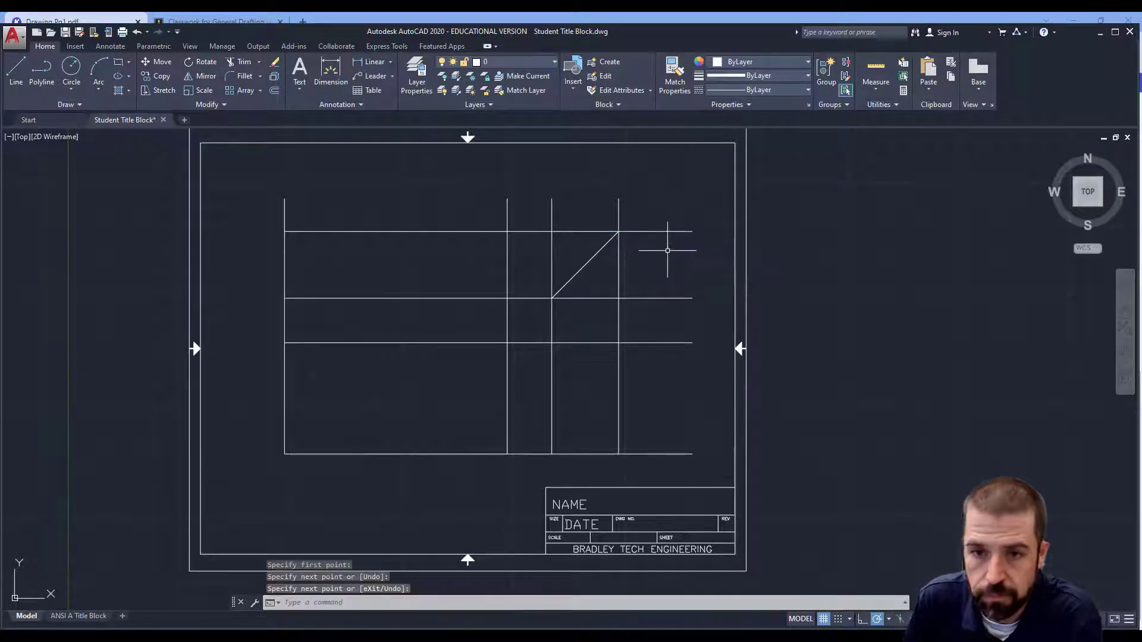
Step: Trim the construction lines to outline separate front and top view rectangles
{"action": "left_click", "coordinate": [241, 66]}
{"action": "left_click", "coordinate": [258, 169]}
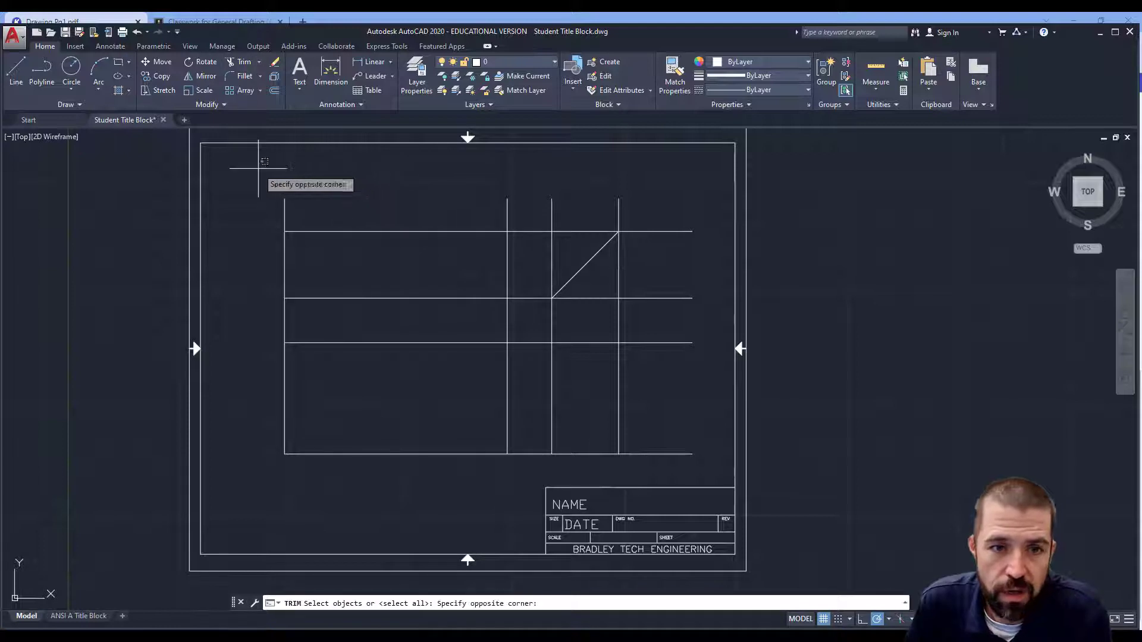
{"action": "left_click", "coordinate": [724, 462]}
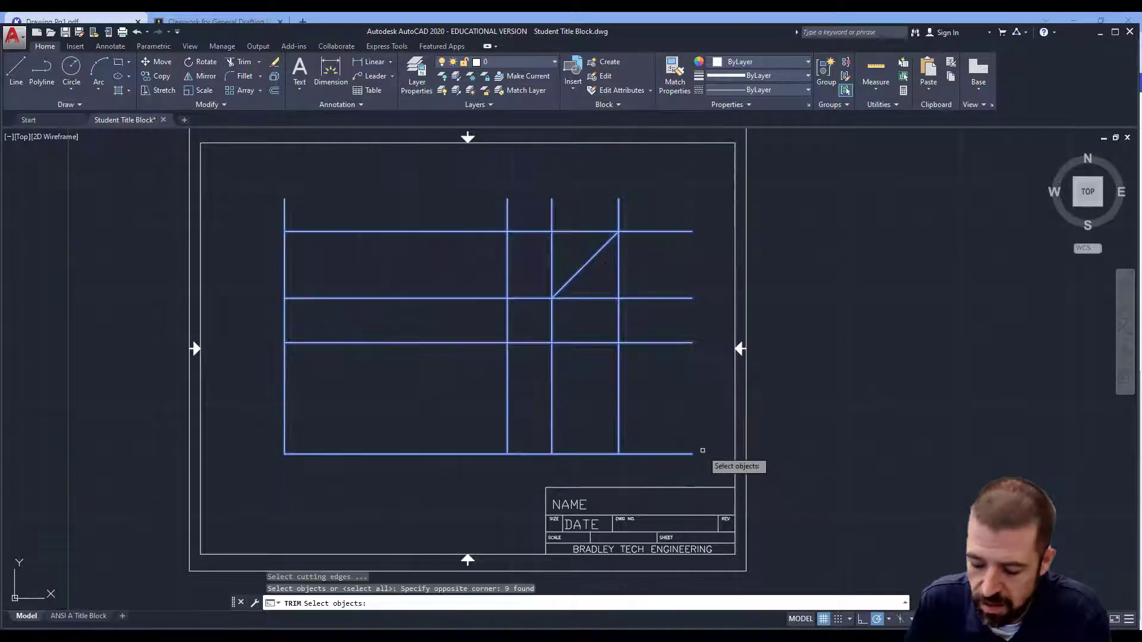
{"action": "key", "text": "Return"}
{"action": "left_click", "coordinate": [284, 217]}
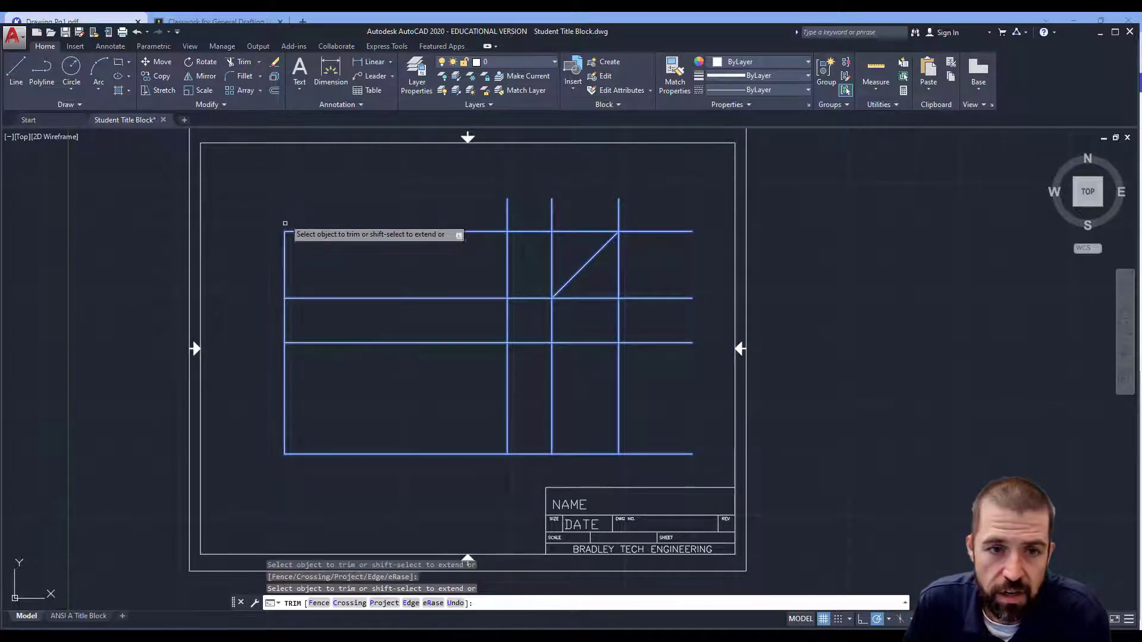
{"action": "left_click", "coordinate": [285, 321]}
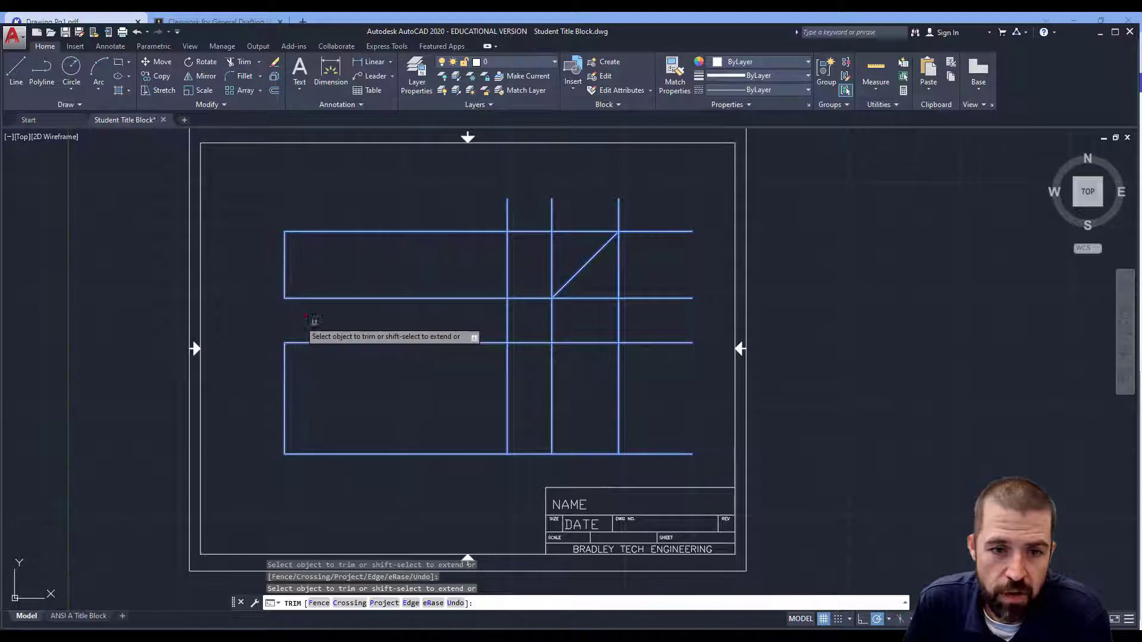
{"action": "left_click", "coordinate": [508, 321]}
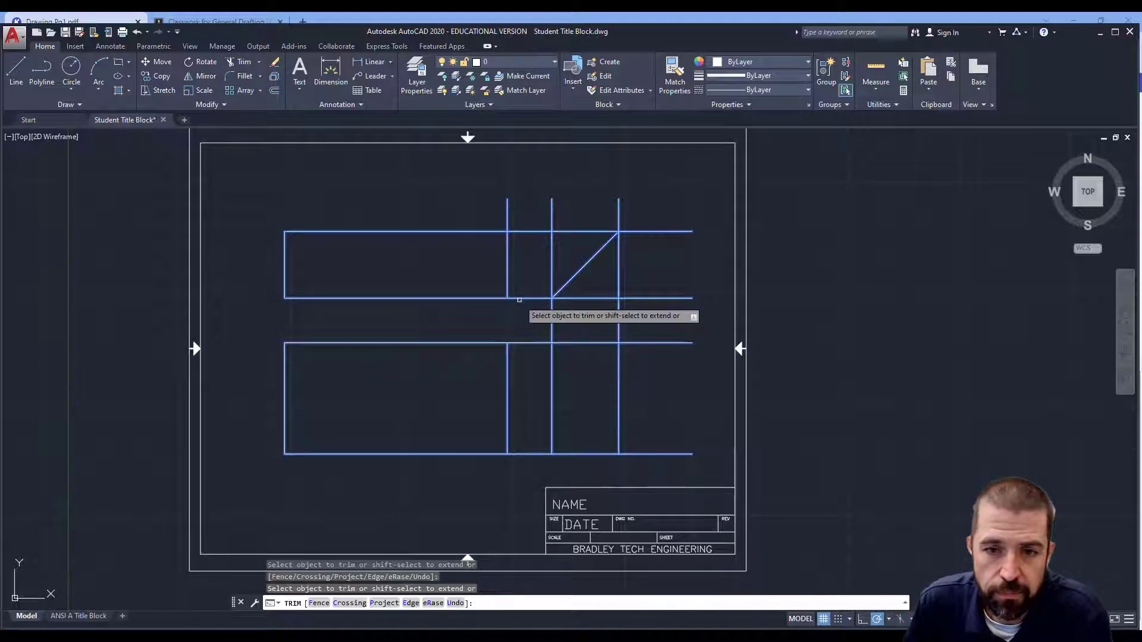
{"action": "left_click", "coordinate": [520, 297]}
{"action": "left_click", "coordinate": [507, 208]}
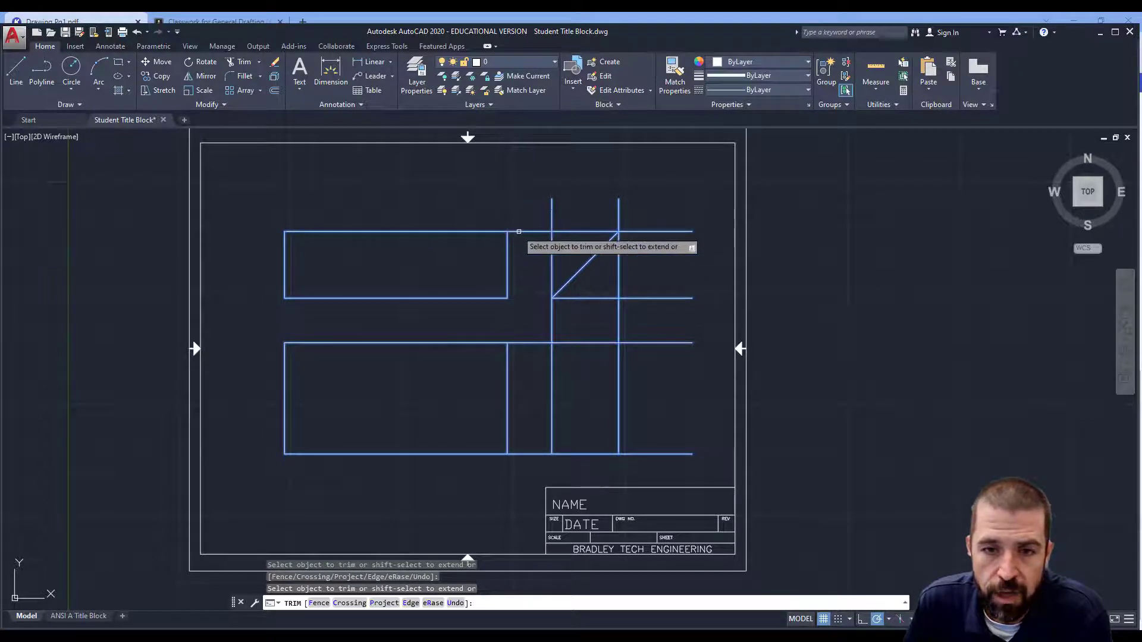
{"action": "left_click", "coordinate": [522, 232]}
{"action": "left_click", "coordinate": [523, 344]}
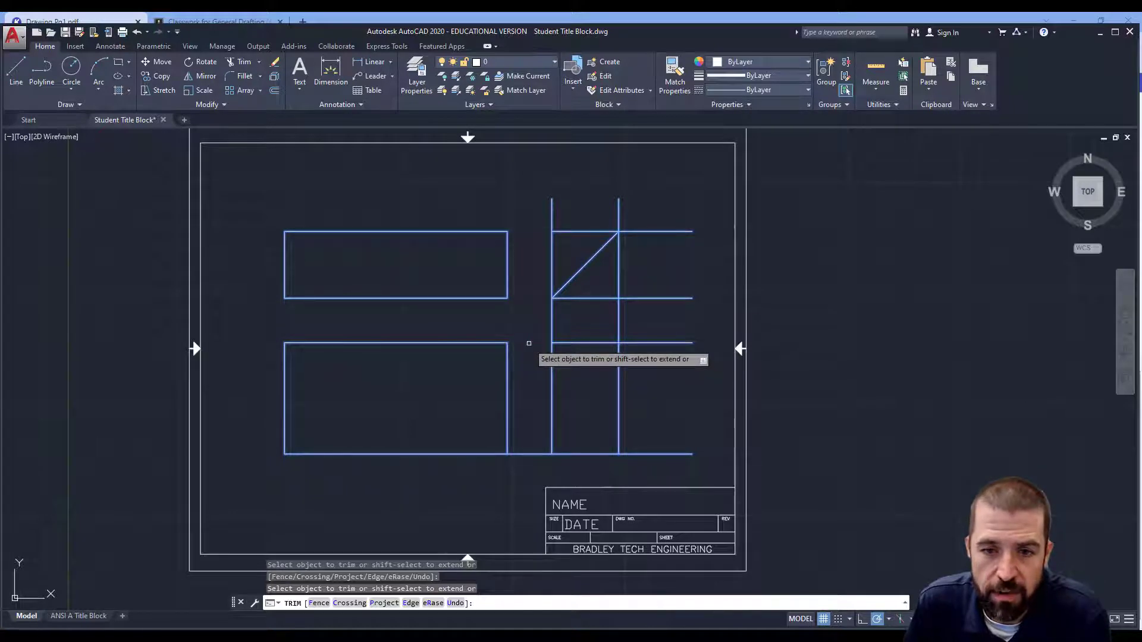
{"action": "left_click", "coordinate": [522, 453]}
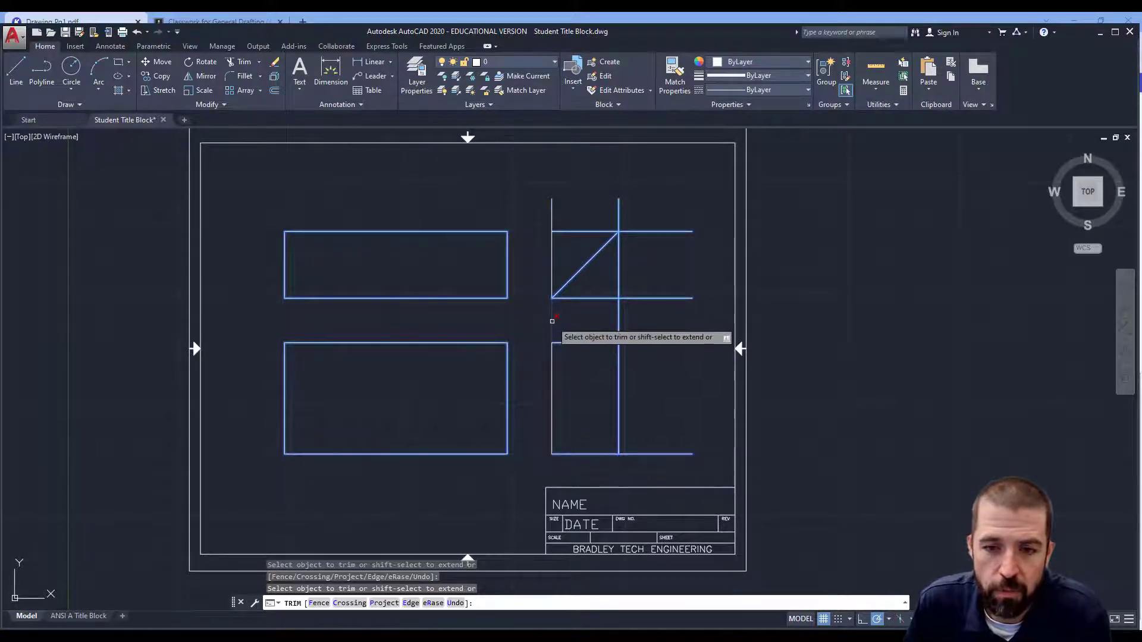
Step: Trim the remaining construction lines around the side view rectangle
{"action": "left_click", "coordinate": [552, 320]}
{"action": "left_click", "coordinate": [618, 320]}
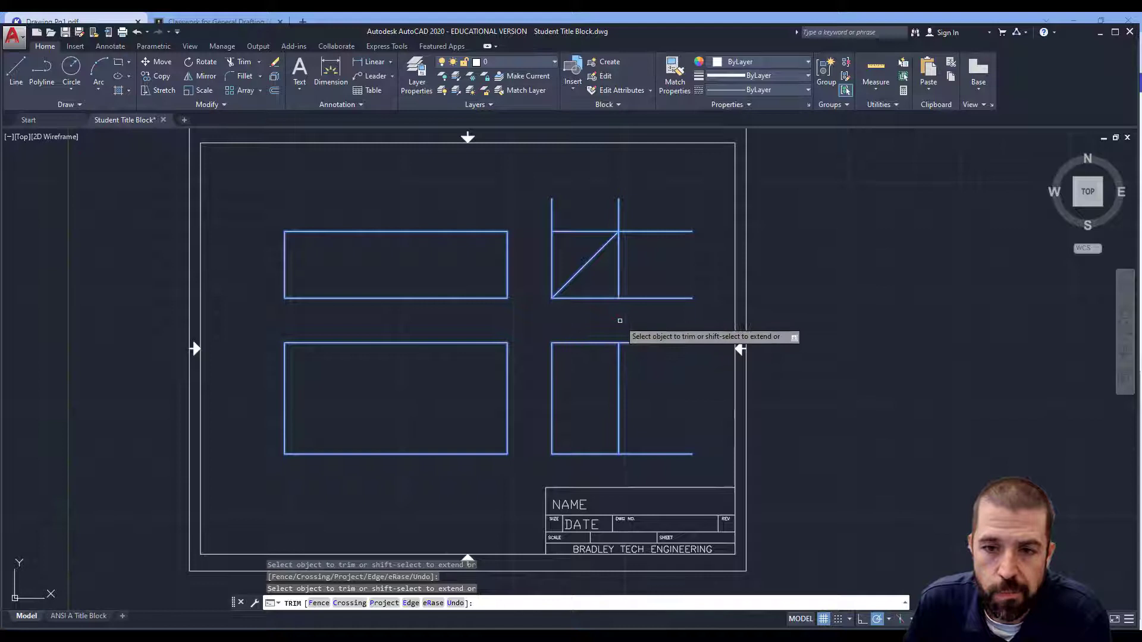
{"action": "left_click", "coordinate": [640, 342]}
{"action": "left_click", "coordinate": [654, 453]}
{"action": "left_click", "coordinate": [650, 326]}
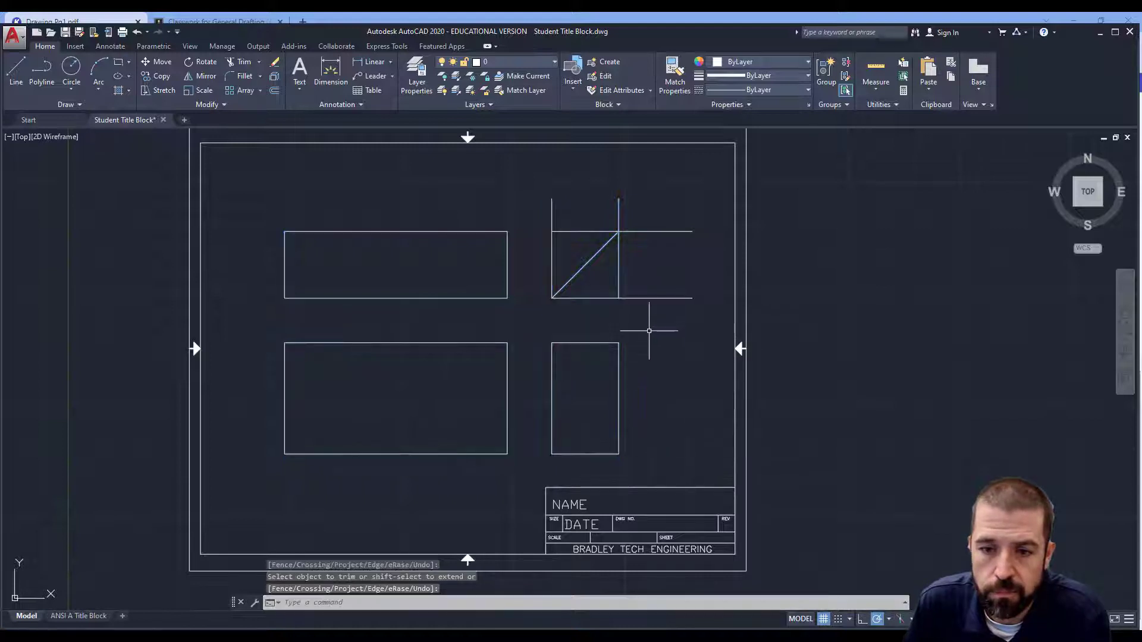
Step: Delete the leftover construction lines around the diagonal miter line
{"action": "left_click", "coordinate": [610, 279]}
{"action": "key", "text": "Delete"}
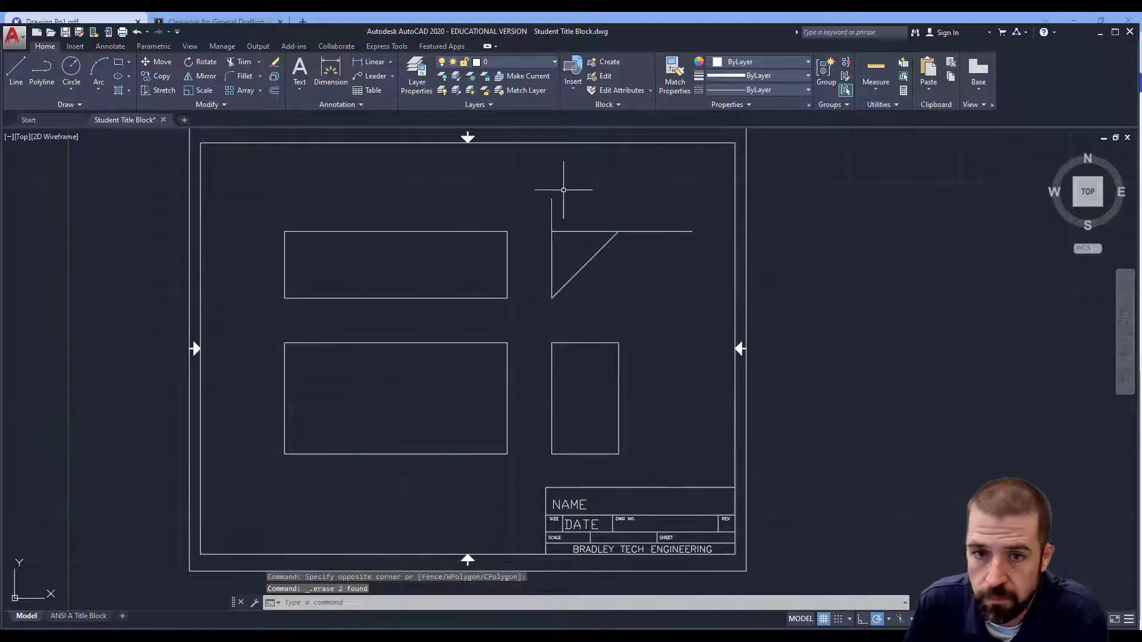
{"action": "left_click", "coordinate": [565, 199]}
{"action": "left_click", "coordinate": [548, 243]}
{"action": "key", "text": "Delete"}
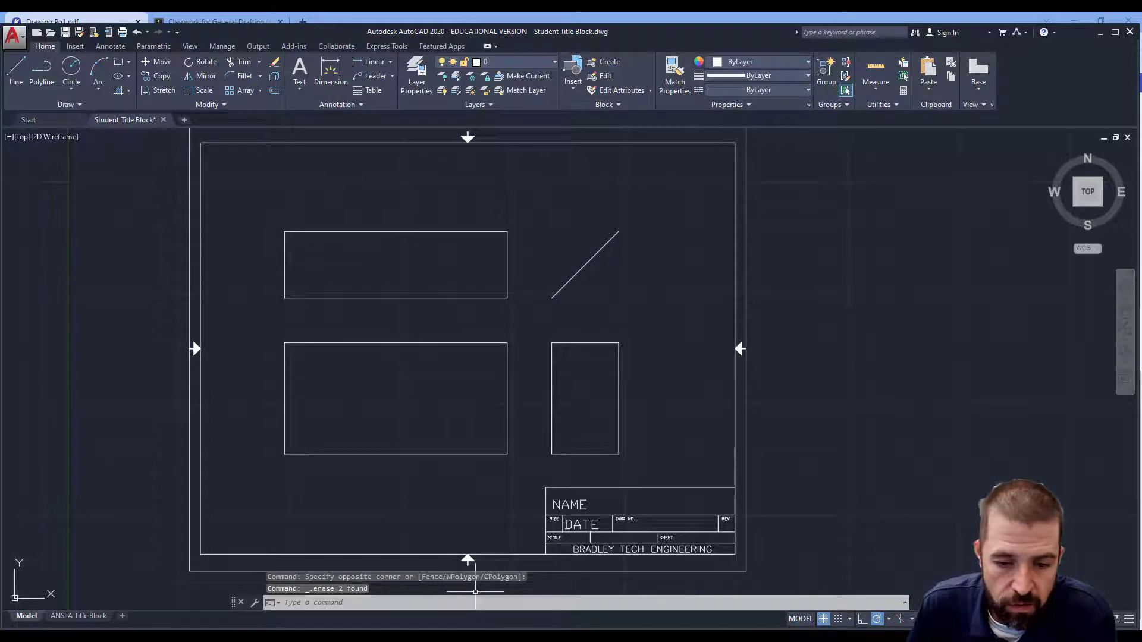
Step: Offset the bottom edges of the front and side views 1.25 units upward
{"action": "left_click", "coordinate": [533, 607]}
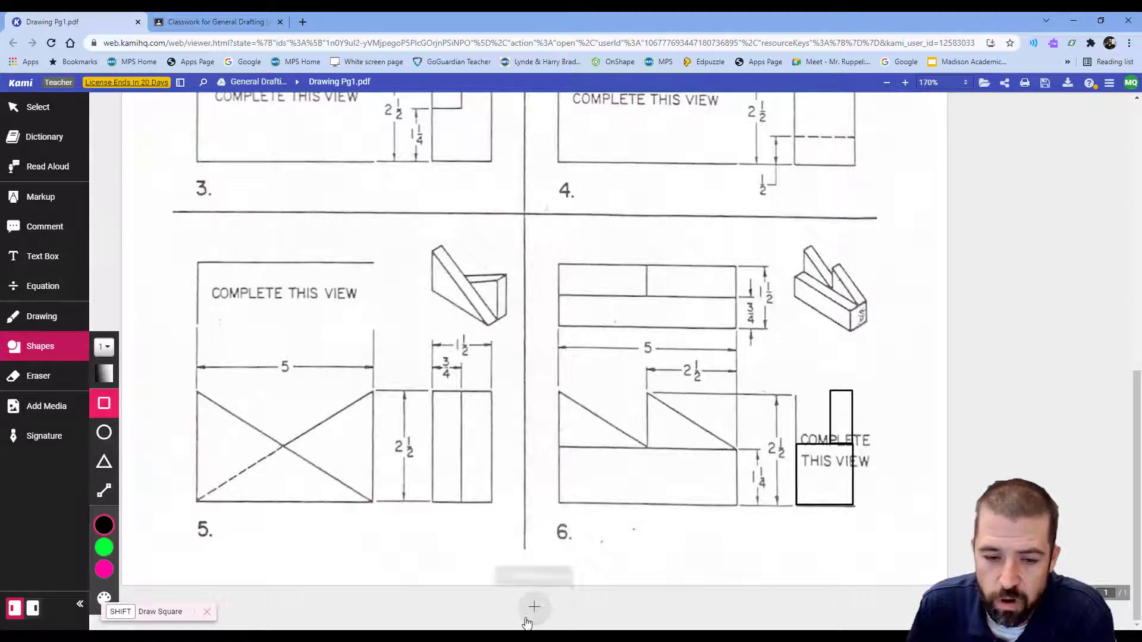
{"action": "key", "text": "alt+Tab"}
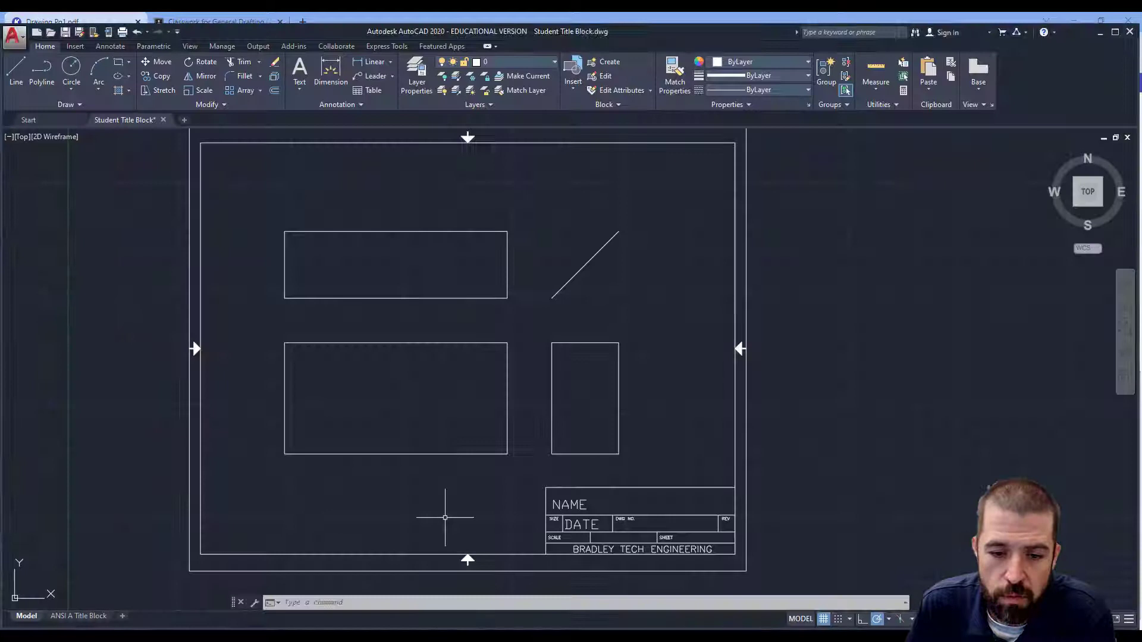
{"action": "left_click", "coordinate": [274, 91]}
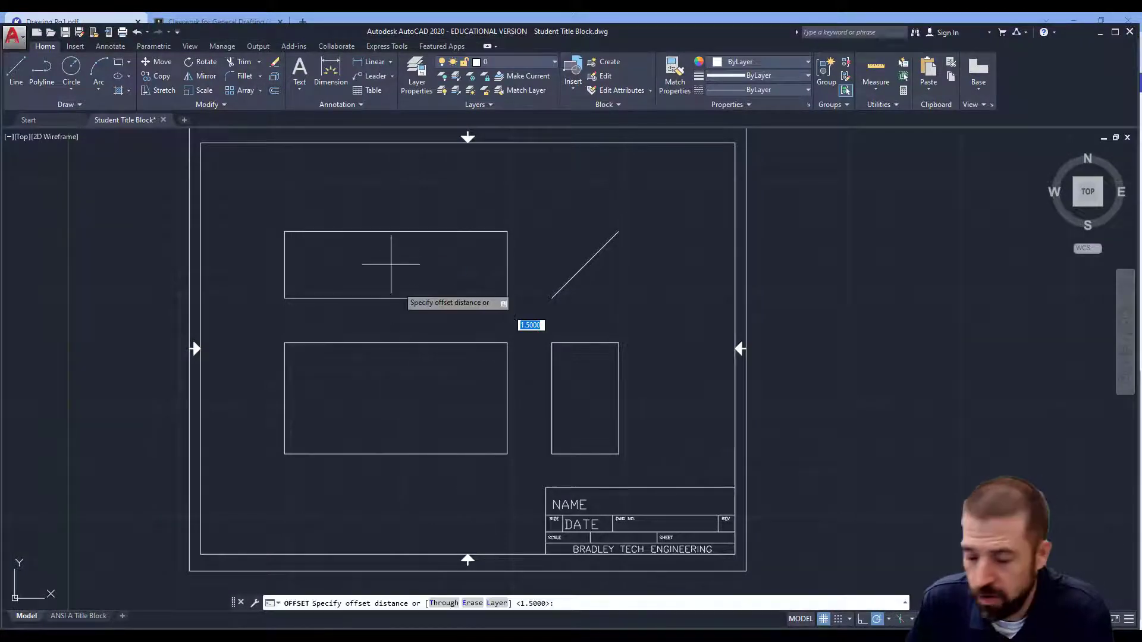
{"action": "type", "text": "1"}
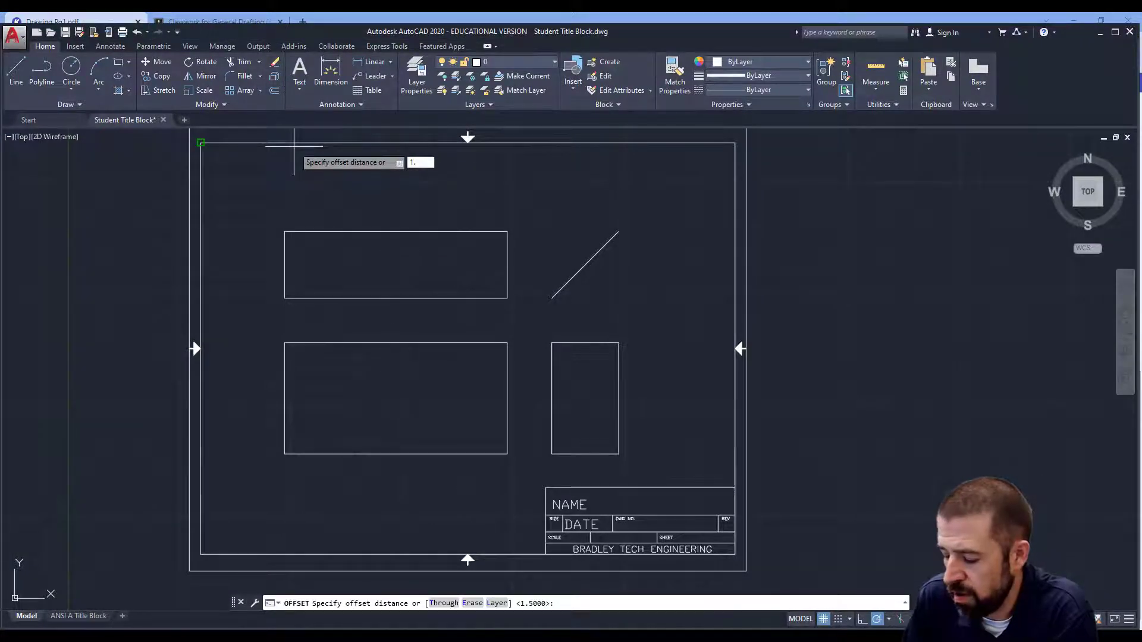
{"action": "type", "text": ".25"}
{"action": "key", "text": "Return"}
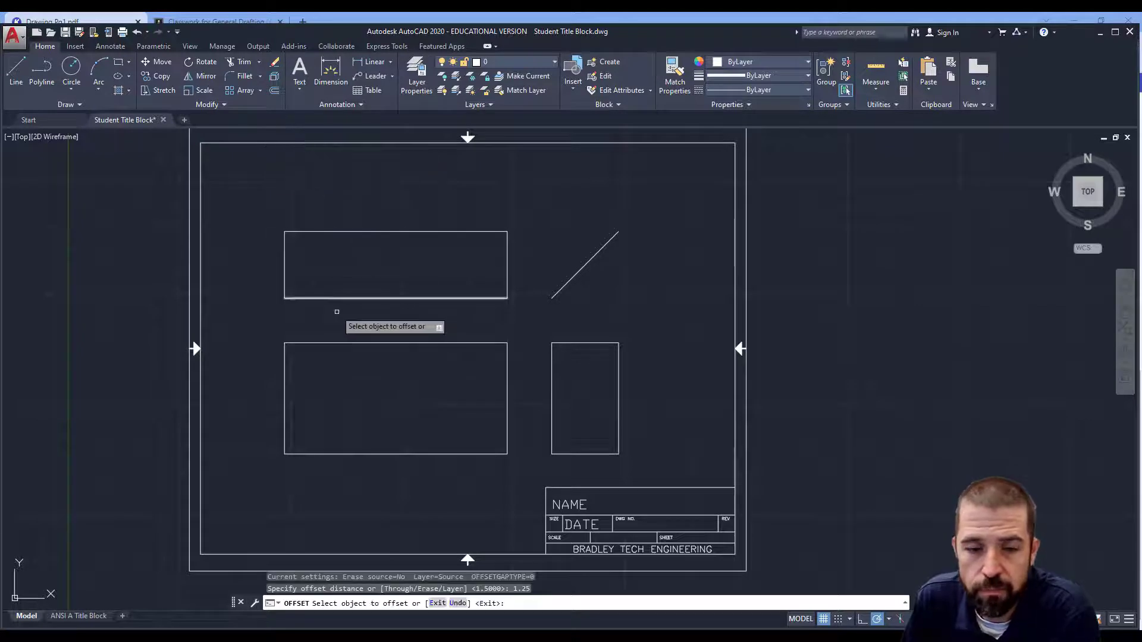
{"action": "left_click", "coordinate": [407, 454]}
{"action": "left_click", "coordinate": [438, 409]}
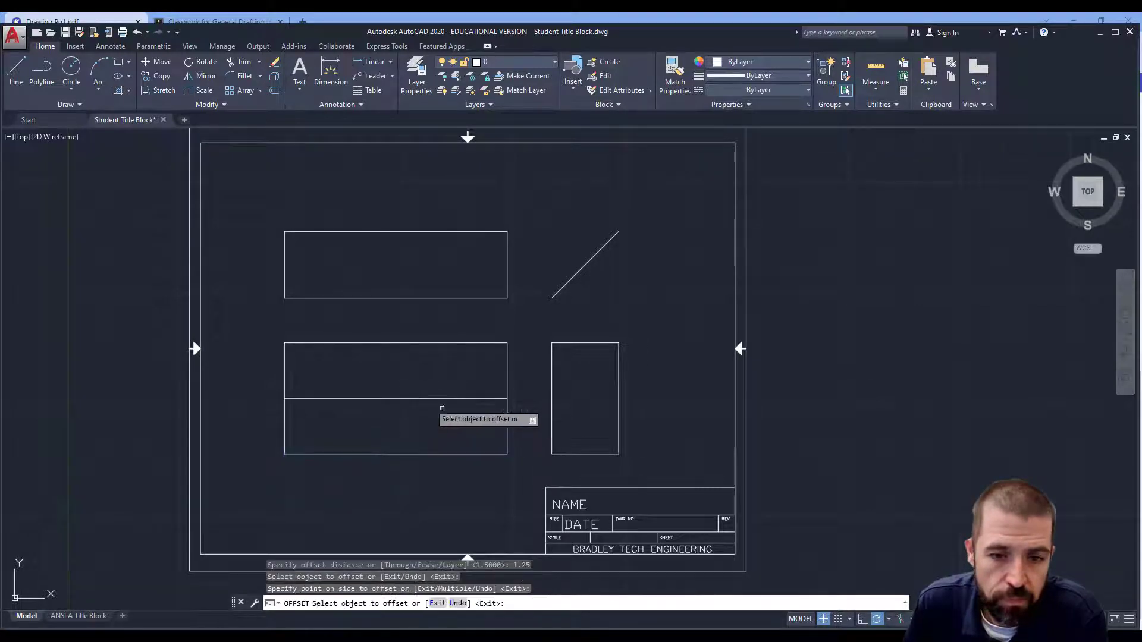
{"action": "left_click", "coordinate": [576, 453]}
{"action": "left_click", "coordinate": [580, 411]}
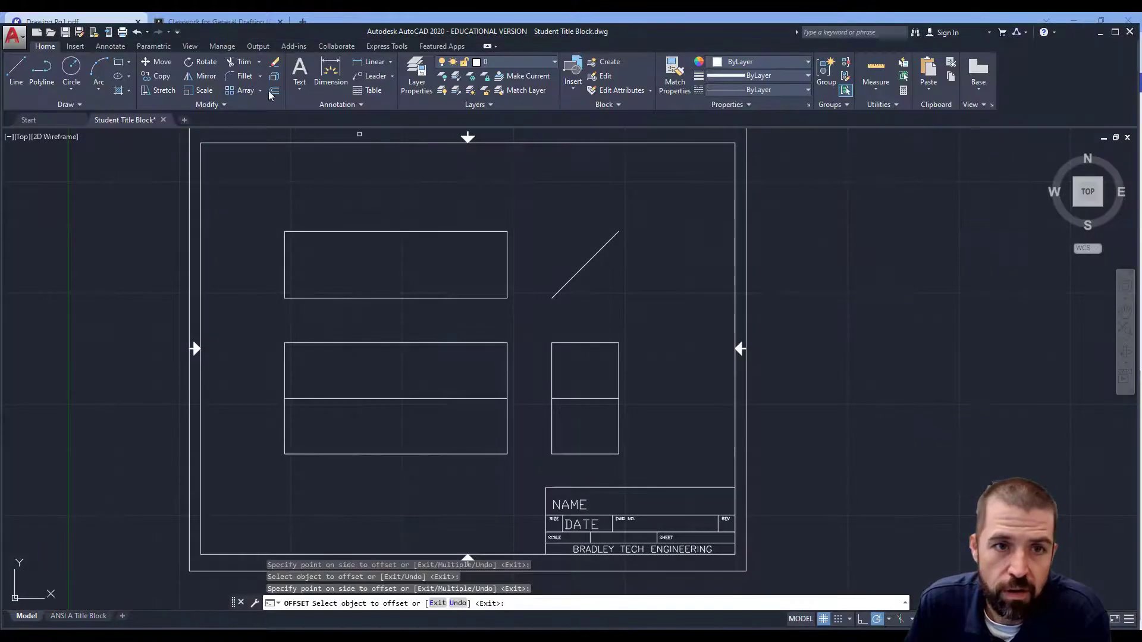
Step: Offset the right edges of the front and top views 2.5 units to the left
{"action": "left_click", "coordinate": [273, 91]}
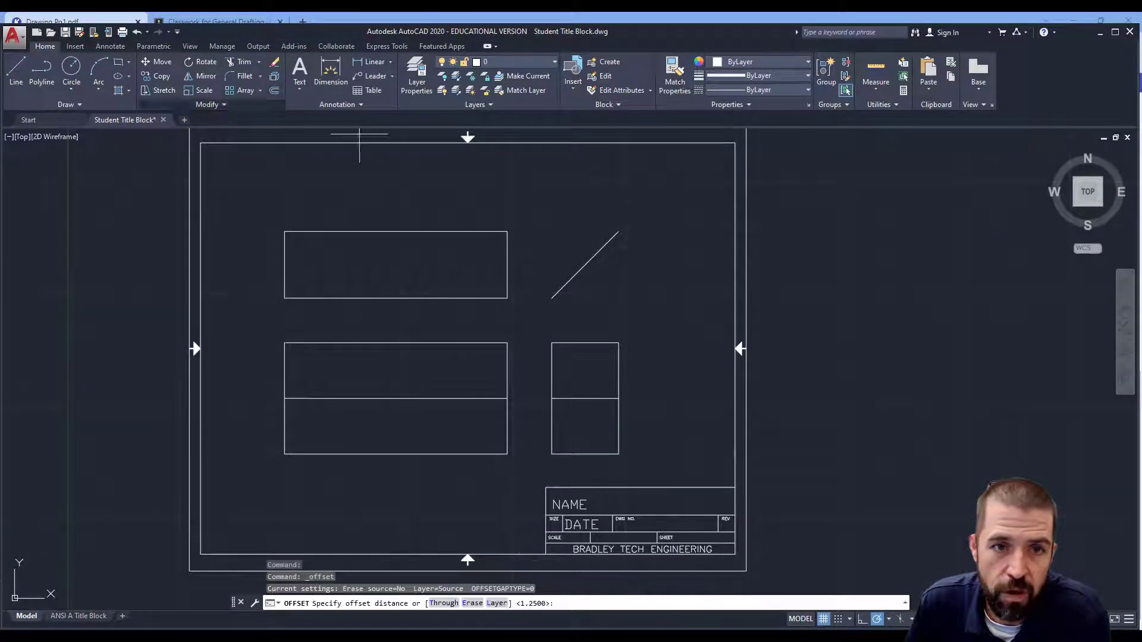
{"action": "type", "text": "2.5"}
{"action": "key", "text": "Return"}
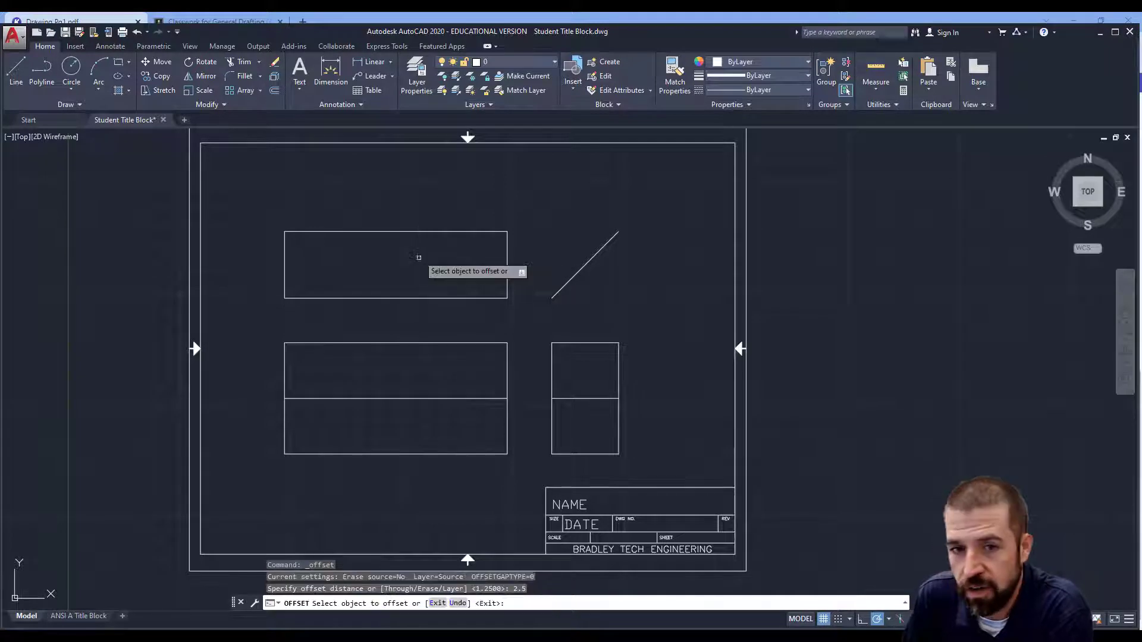
{"action": "left_click", "coordinate": [506, 385]}
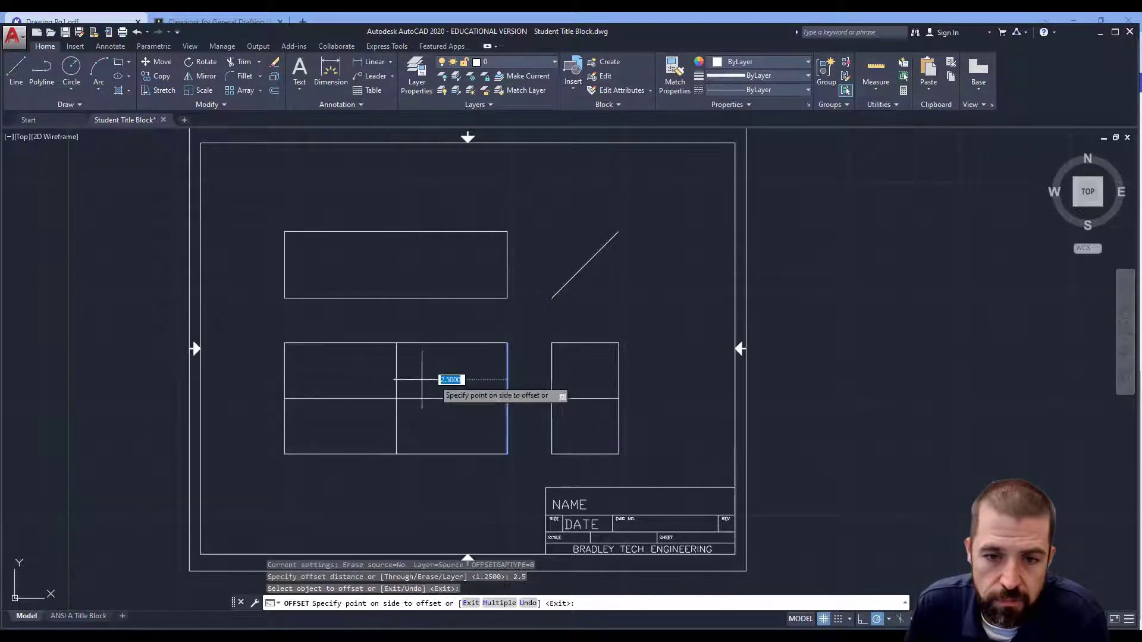
{"action": "left_click", "coordinate": [404, 356]}
{"action": "left_click", "coordinate": [508, 256]}
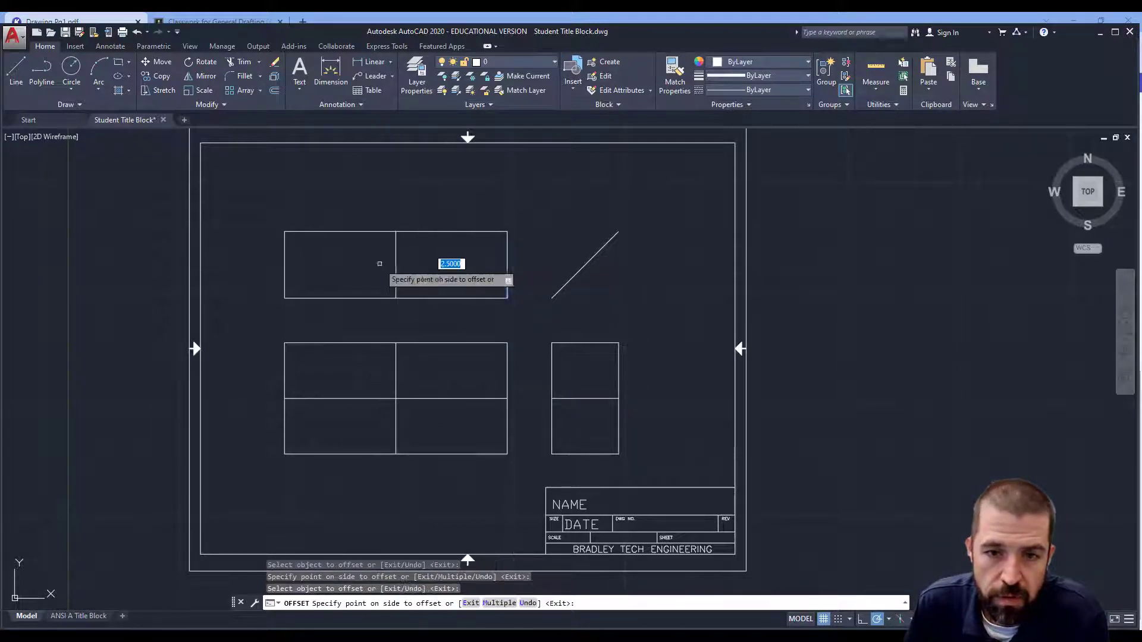
{"action": "left_click", "coordinate": [384, 262]}
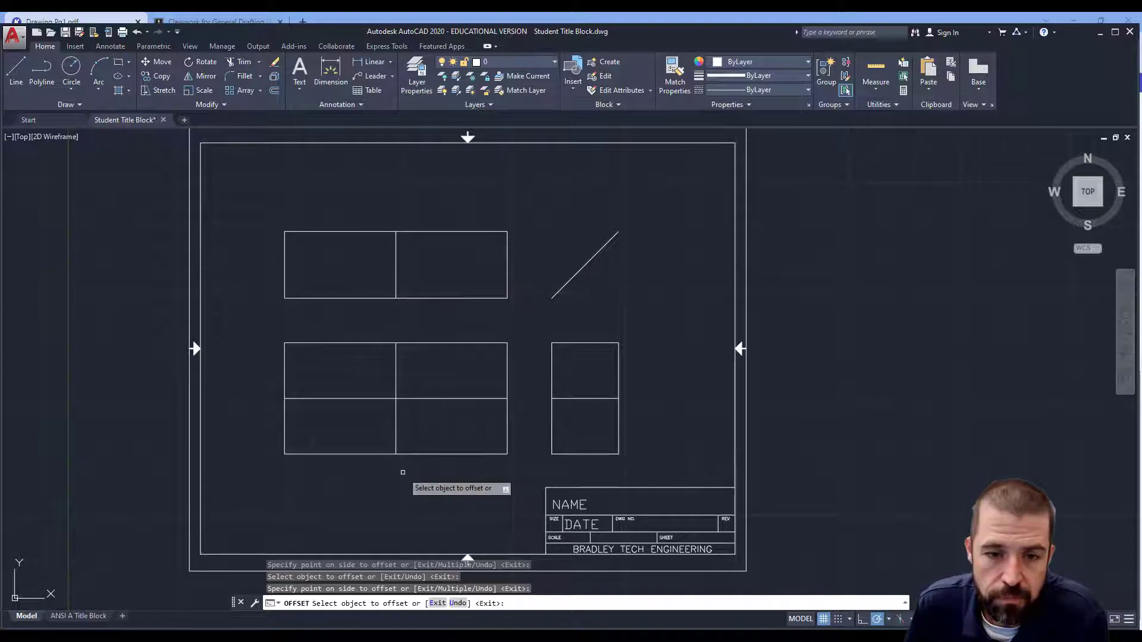
Step: Offset the top view's bottom edge upward and the side view's left edge rightward by 0.75 units
{"action": "left_click", "coordinate": [528, 637]}
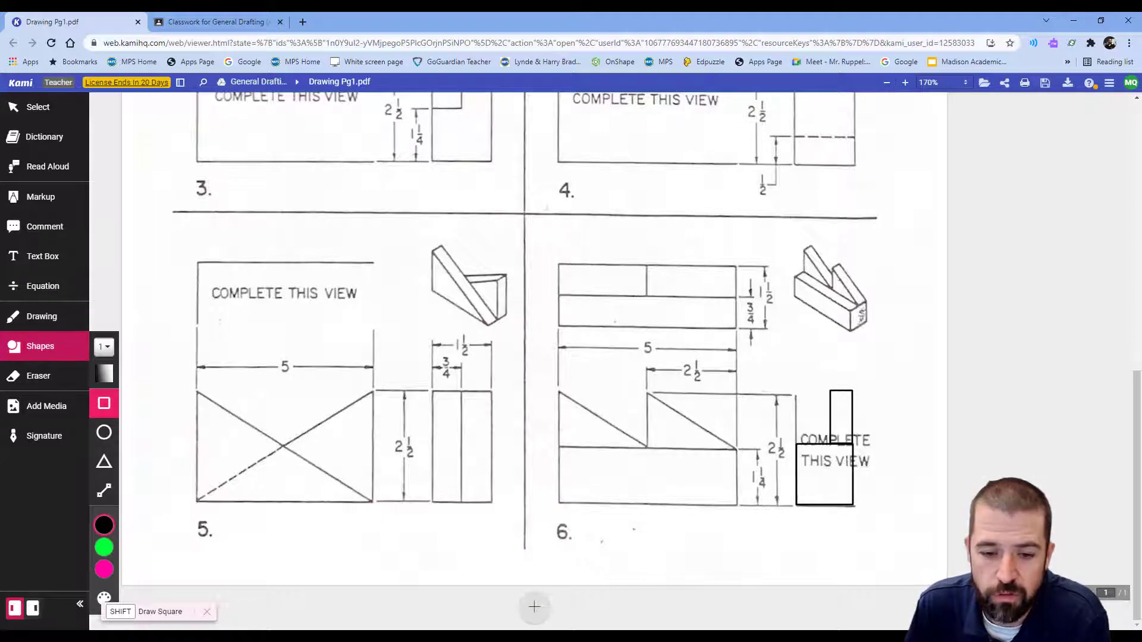
{"action": "left_click", "coordinate": [535, 637]}
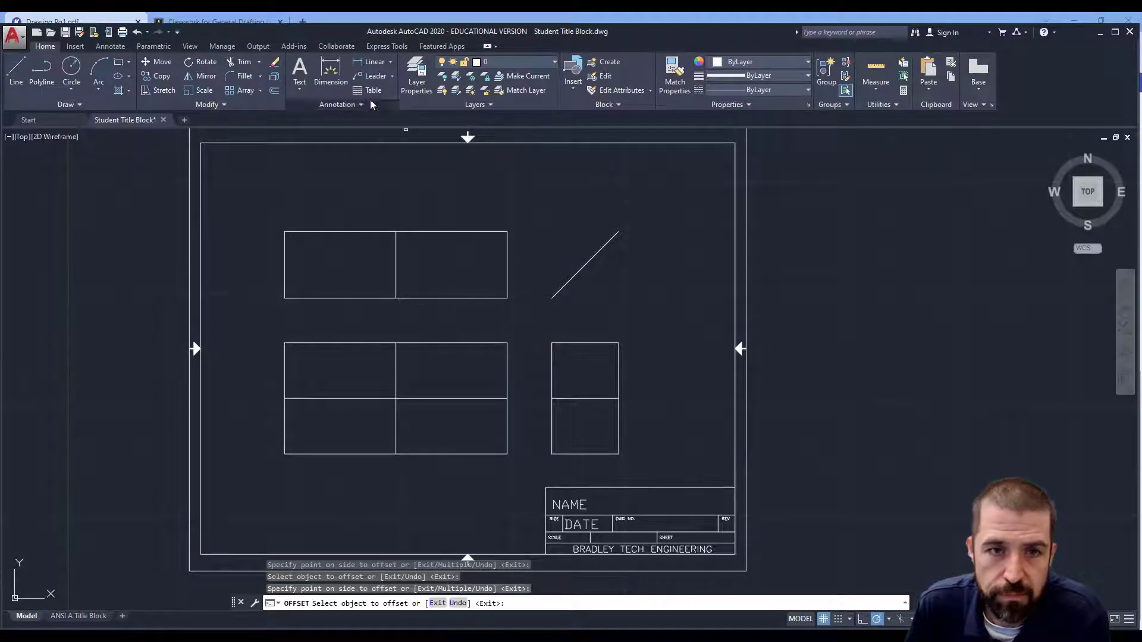
{"action": "left_click", "coordinate": [276, 90]}
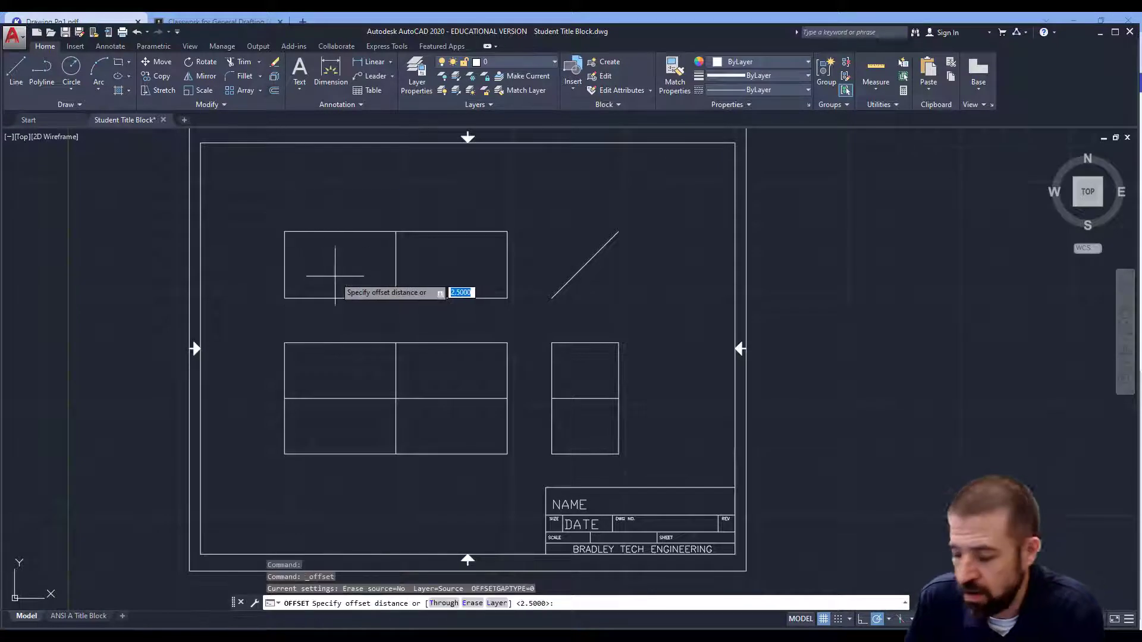
{"action": "type", "text": ".75"}
{"action": "key", "text": "Return"}
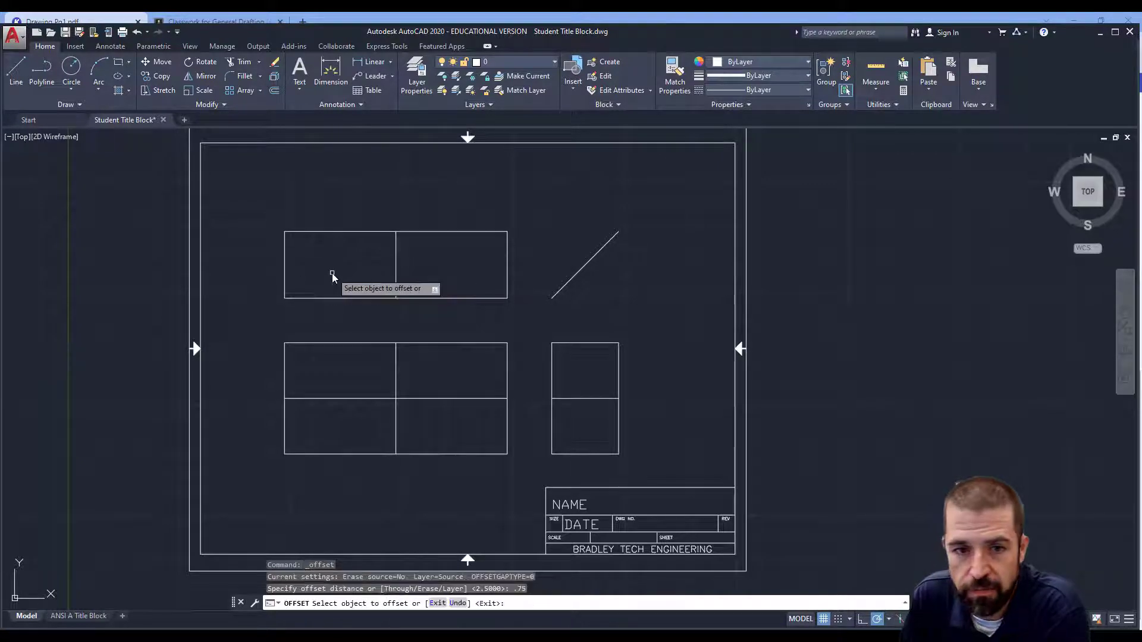
{"action": "left_click", "coordinate": [366, 297]}
{"action": "left_click", "coordinate": [368, 273]}
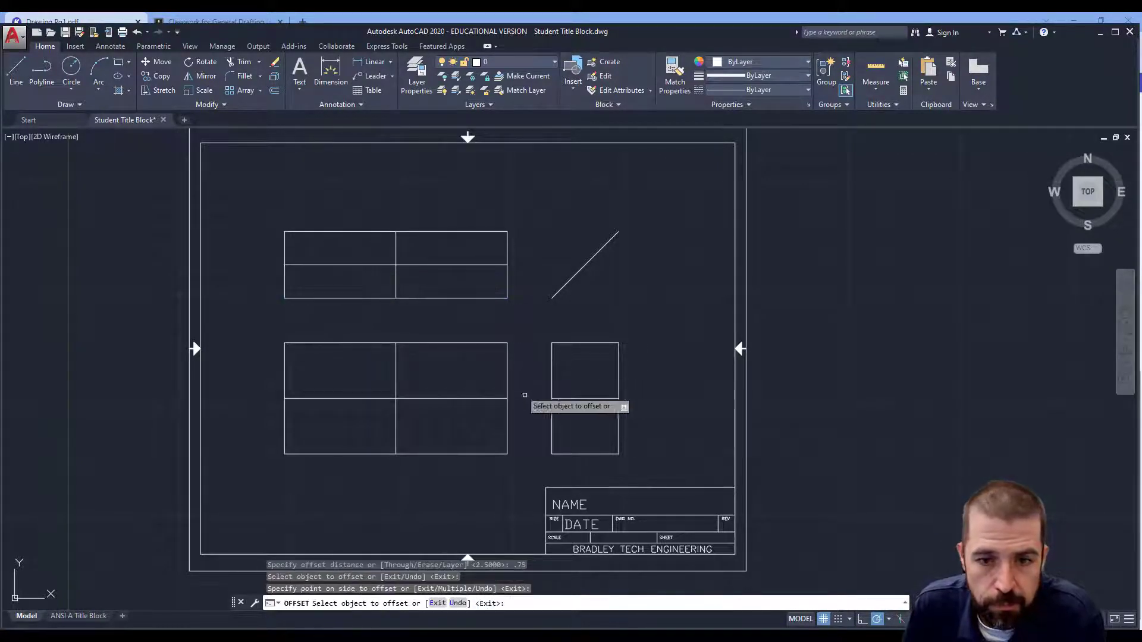
{"action": "left_click", "coordinate": [552, 419]}
{"action": "left_click", "coordinate": [586, 421]}
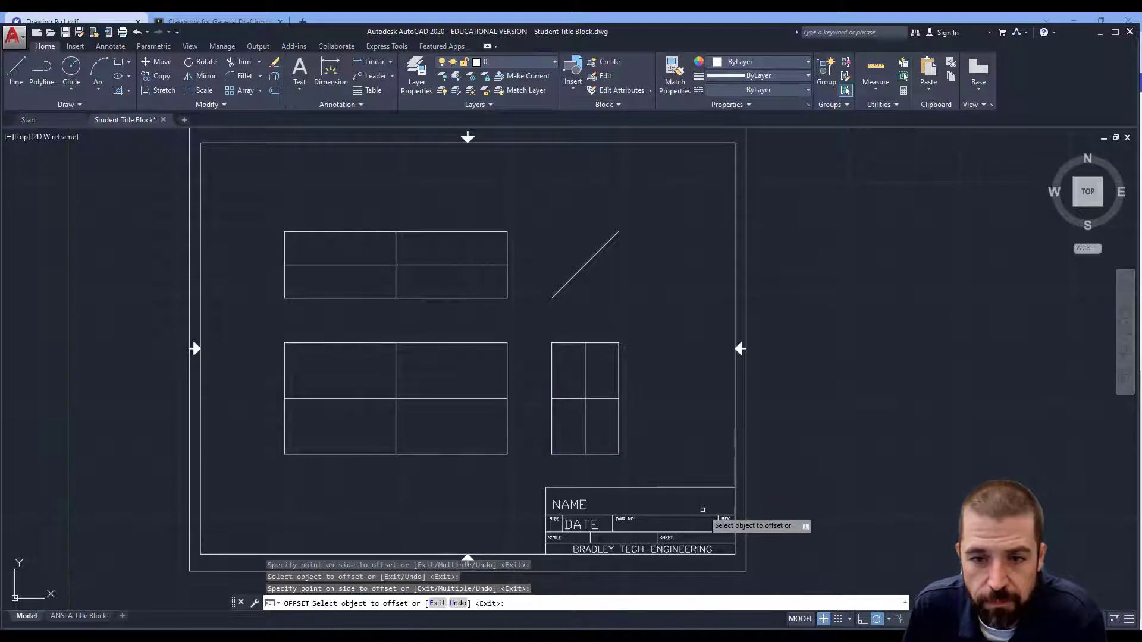
Step: Trim the side view's construction lines to an L-shaped profile using the side view and top view's middle line as cutting edges
{"action": "left_click", "coordinate": [238, 62]}
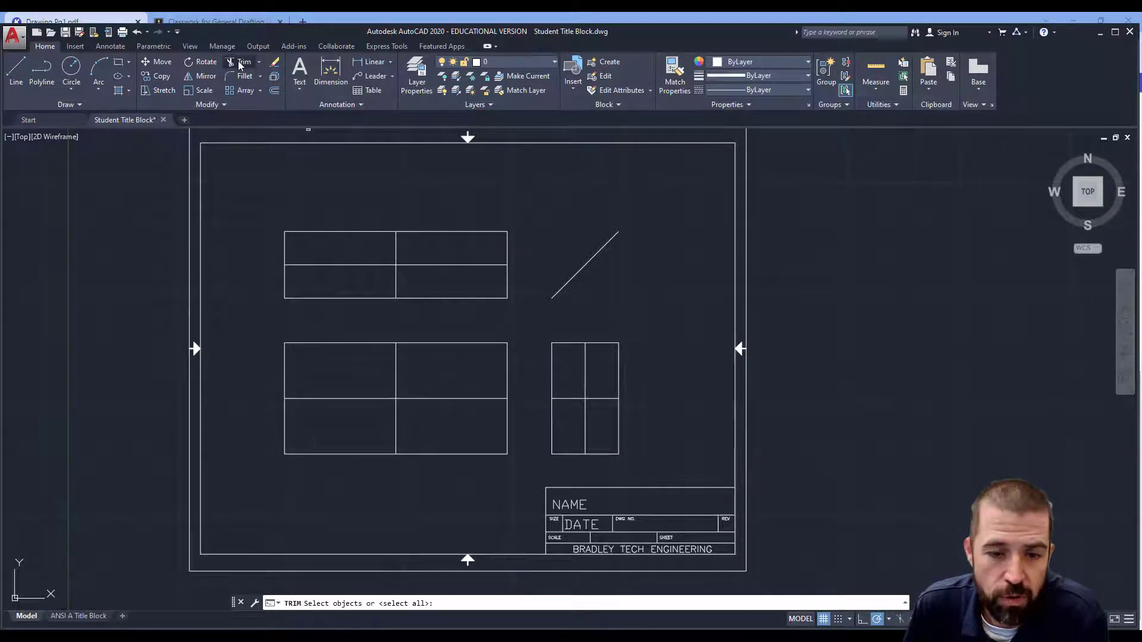
{"action": "left_click", "coordinate": [541, 333]}
{"action": "left_click", "coordinate": [653, 470]}
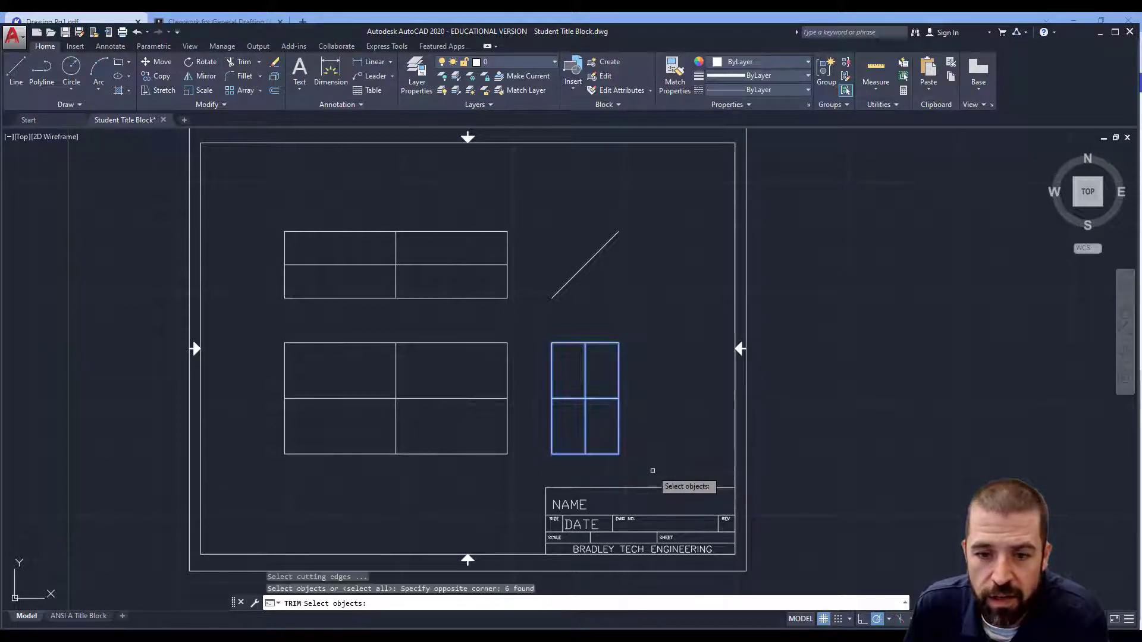
{"action": "left_click", "coordinate": [446, 265]}
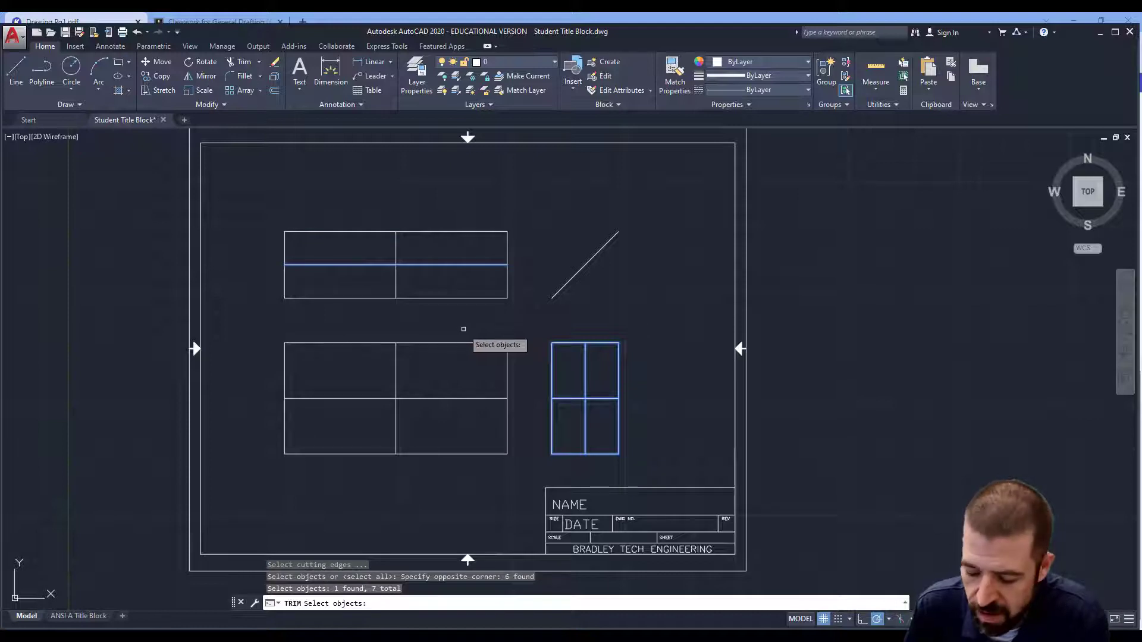
{"action": "key", "text": "Return"}
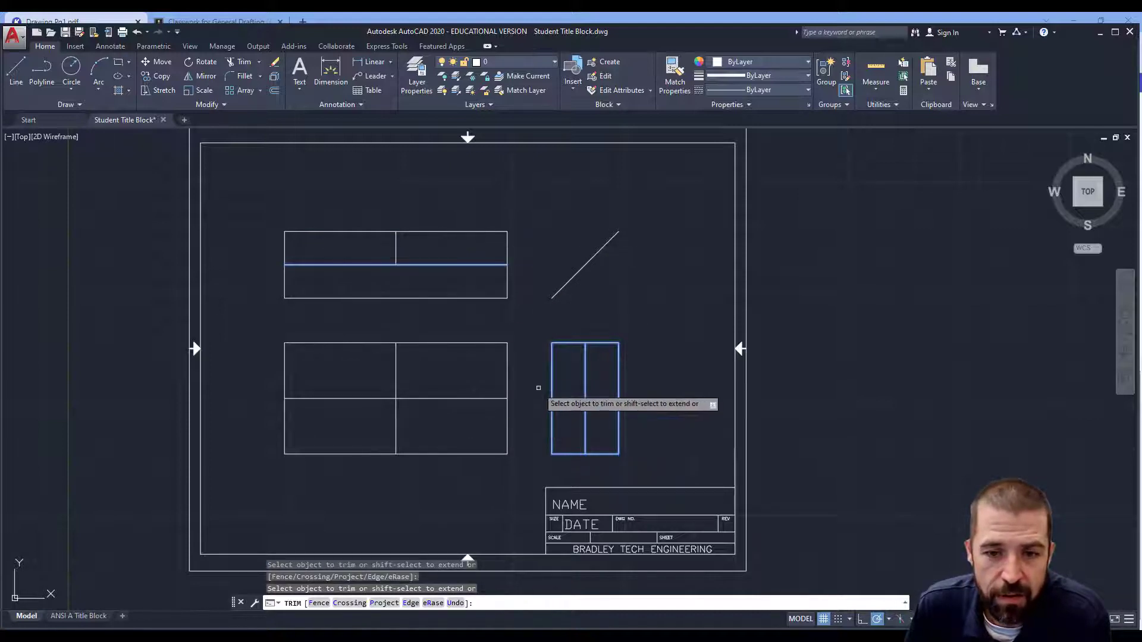
{"action": "left_click", "coordinate": [552, 379]}
{"action": "left_click", "coordinate": [563, 343]}
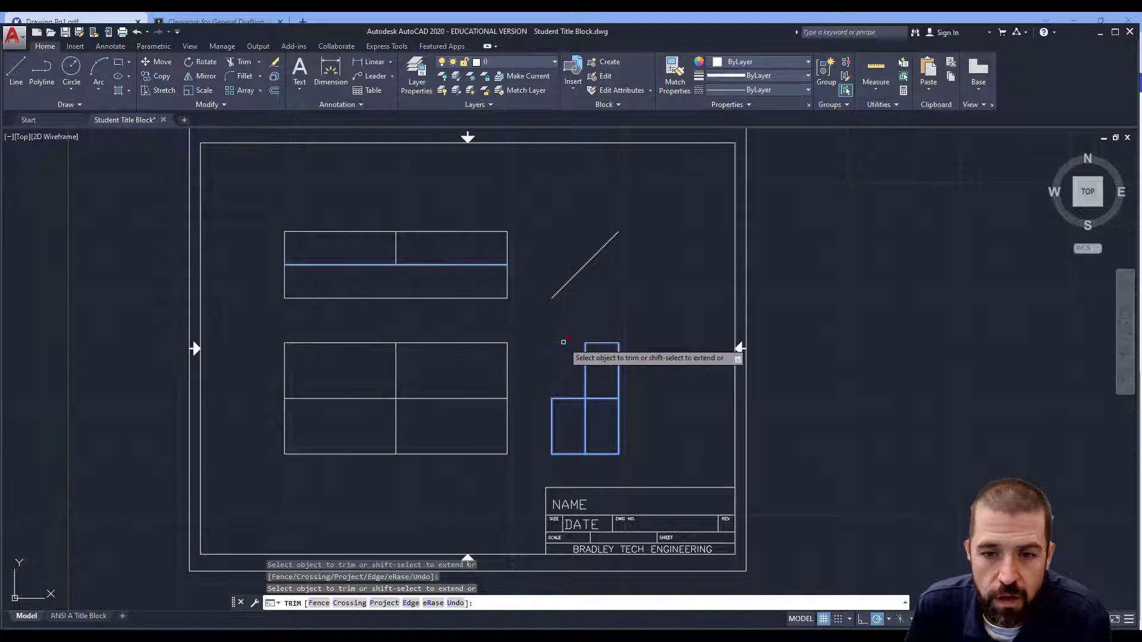
{"action": "left_click", "coordinate": [585, 422]}
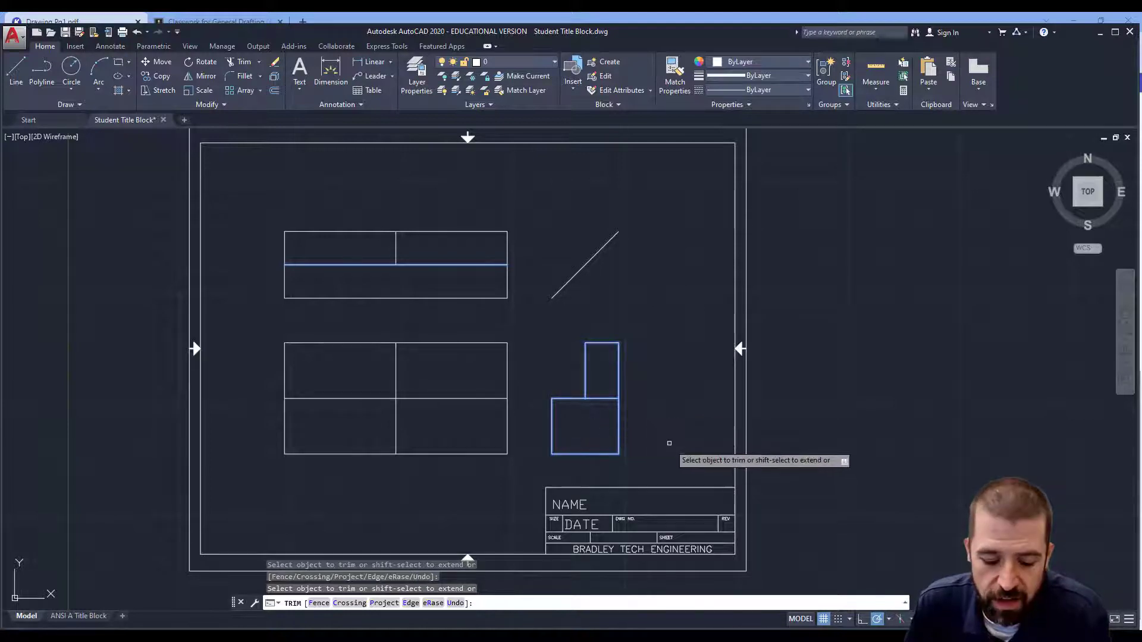
{"action": "key", "text": "Escape"}
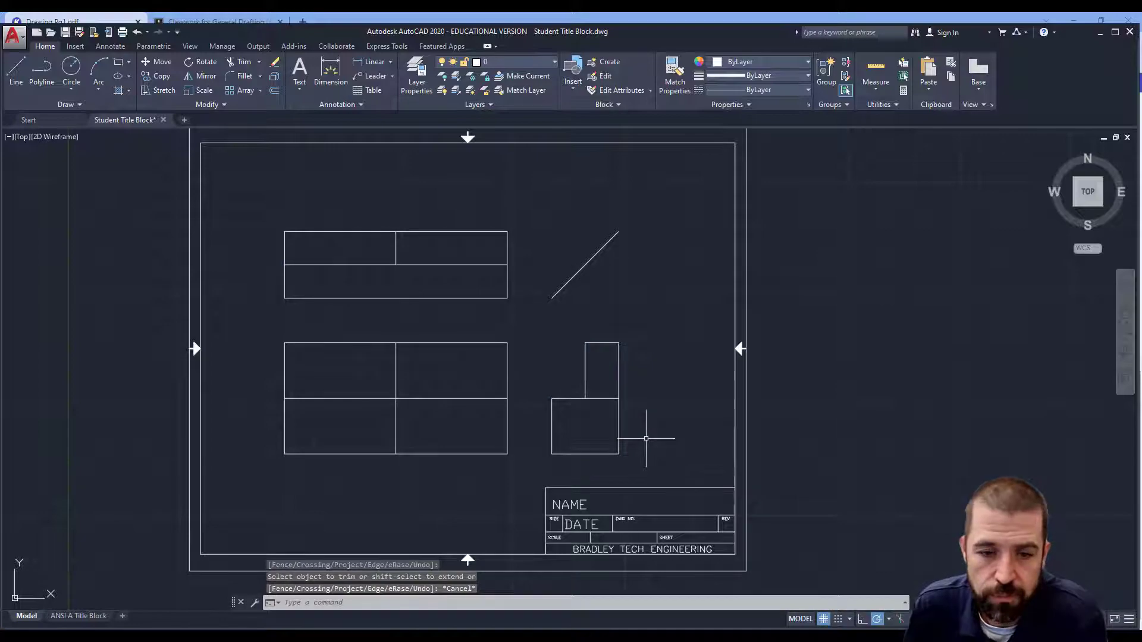
Step: Check the worksheet, then draw two diagonal lines across the front view's upper half from each top-left corner to the midline
{"action": "left_click", "coordinate": [475, 635]}
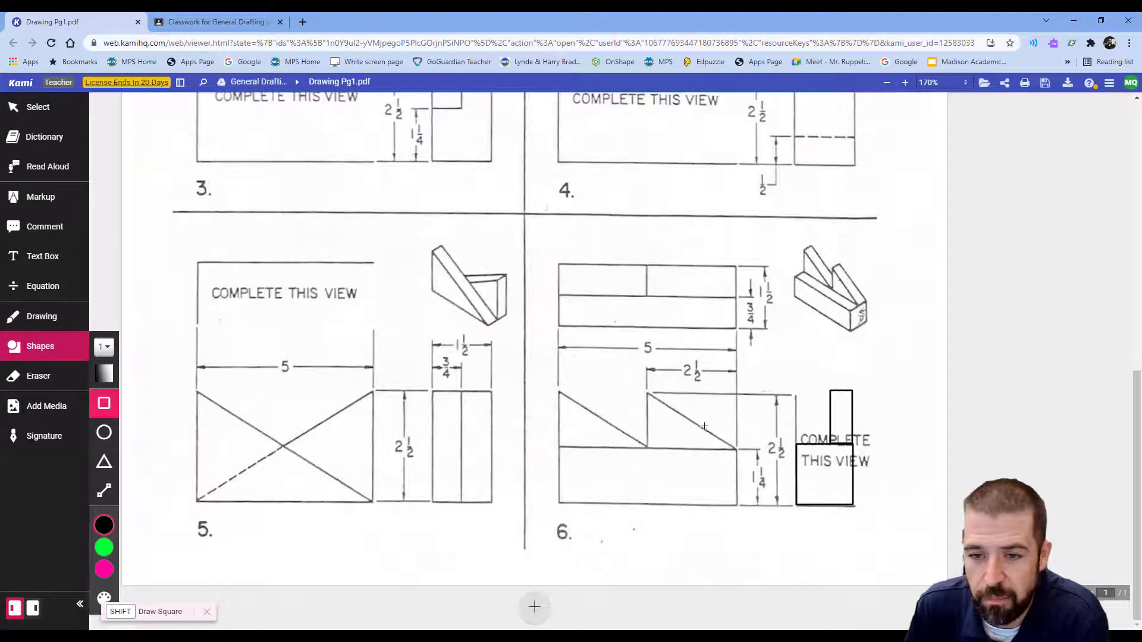
{"action": "left_click", "coordinate": [534, 636]}
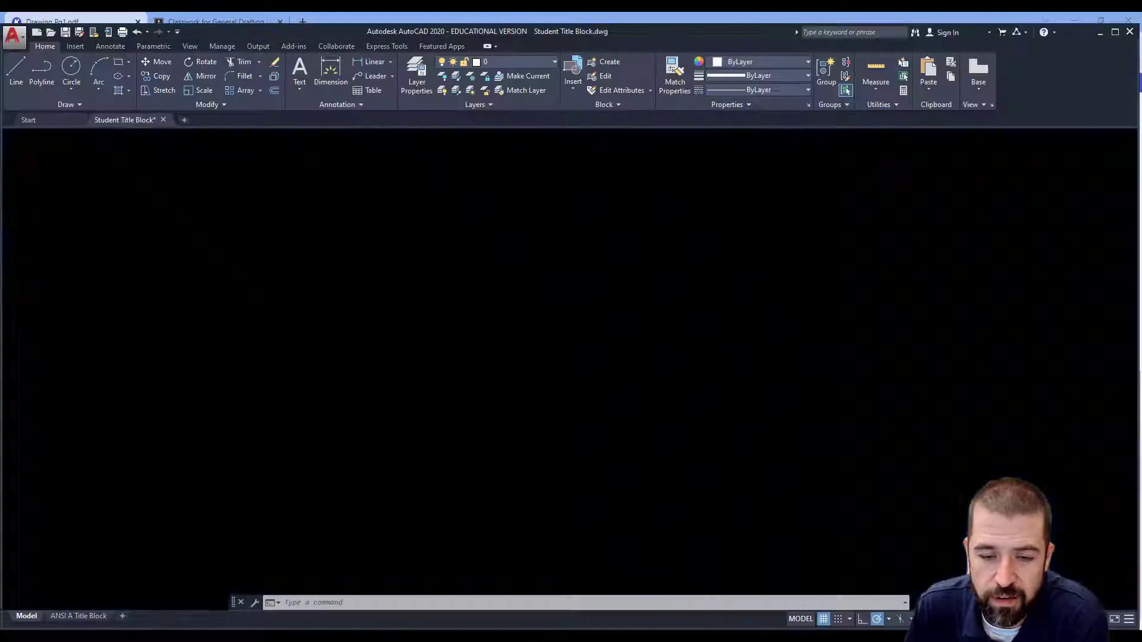
{"action": "left_click", "coordinate": [17, 73]}
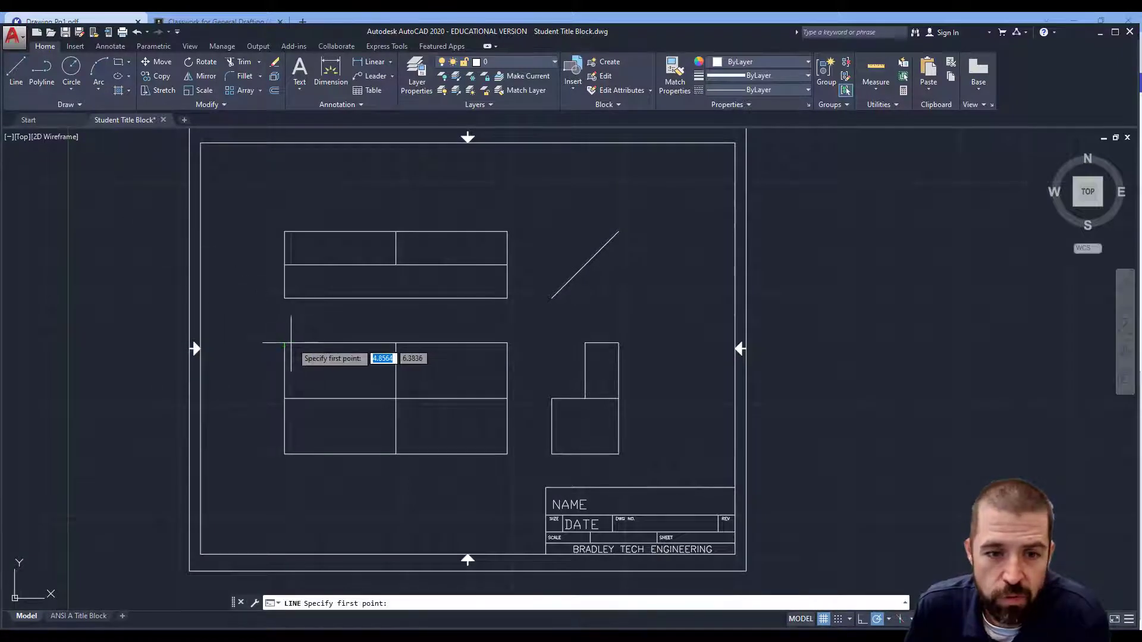
{"action": "left_click", "coordinate": [285, 344]}
{"action": "left_click", "coordinate": [396, 399]}
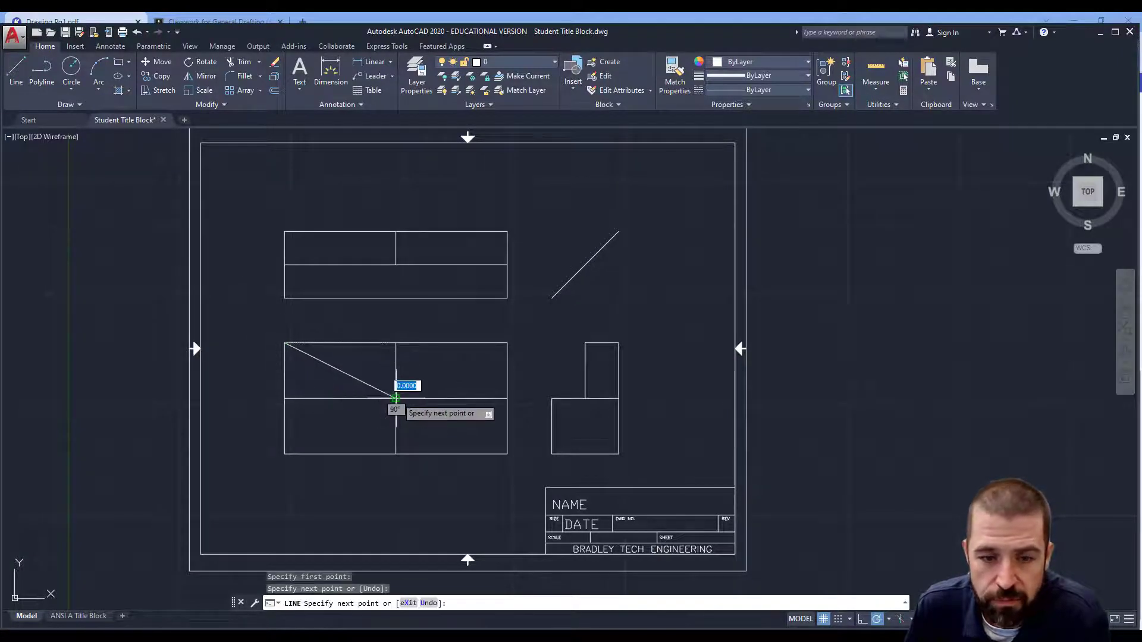
{"action": "left_click", "coordinate": [17, 72]}
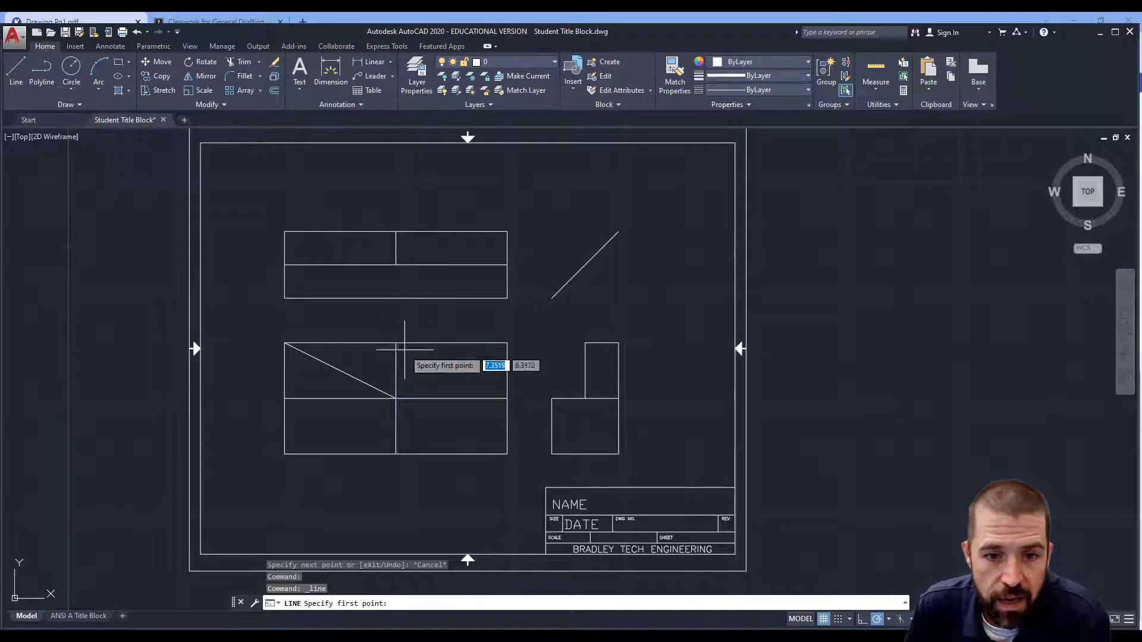
{"action": "left_click", "coordinate": [395, 343]}
{"action": "left_click", "coordinate": [507, 398]}
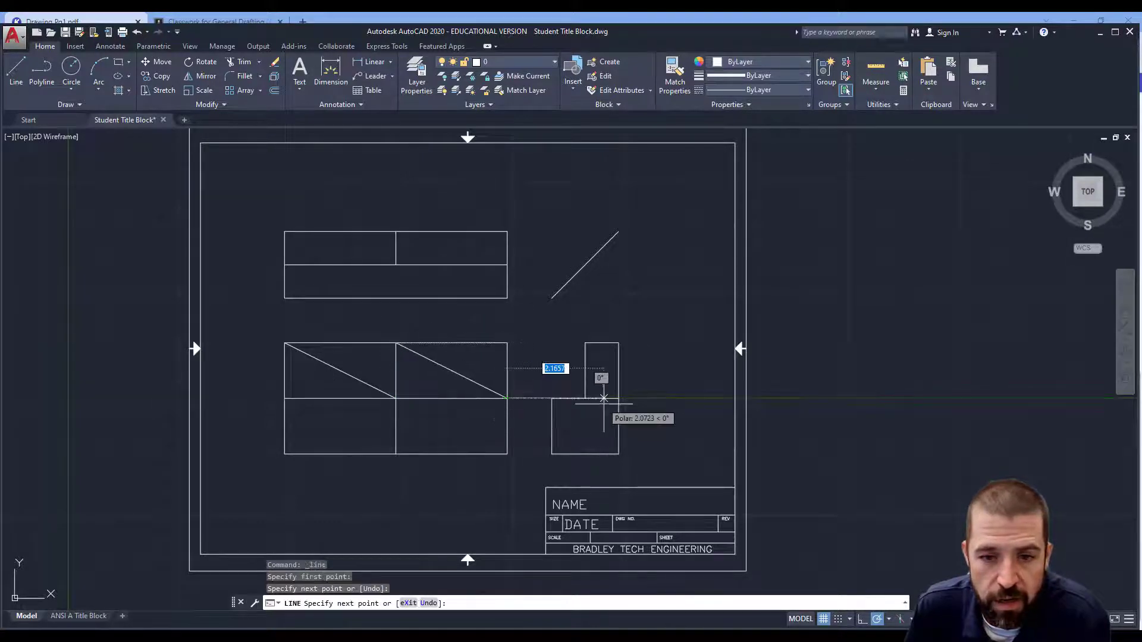
{"action": "key", "text": "Return"}
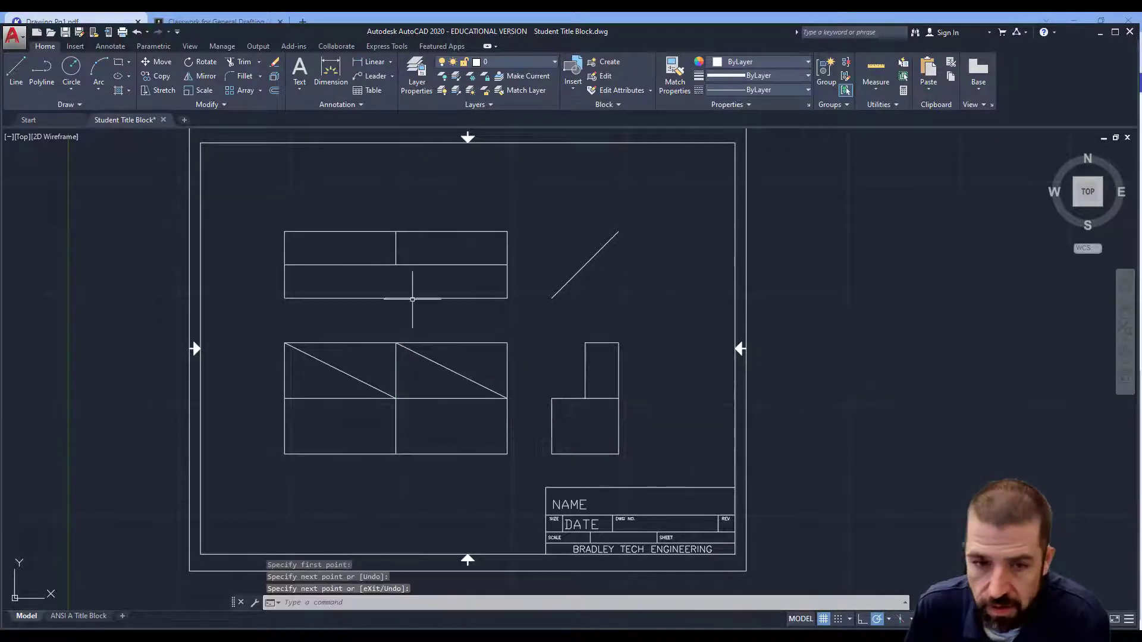
Step: Delete the front view's top edge
{"action": "left_click", "coordinate": [240, 66]}
{"action": "key", "text": "Escape"}
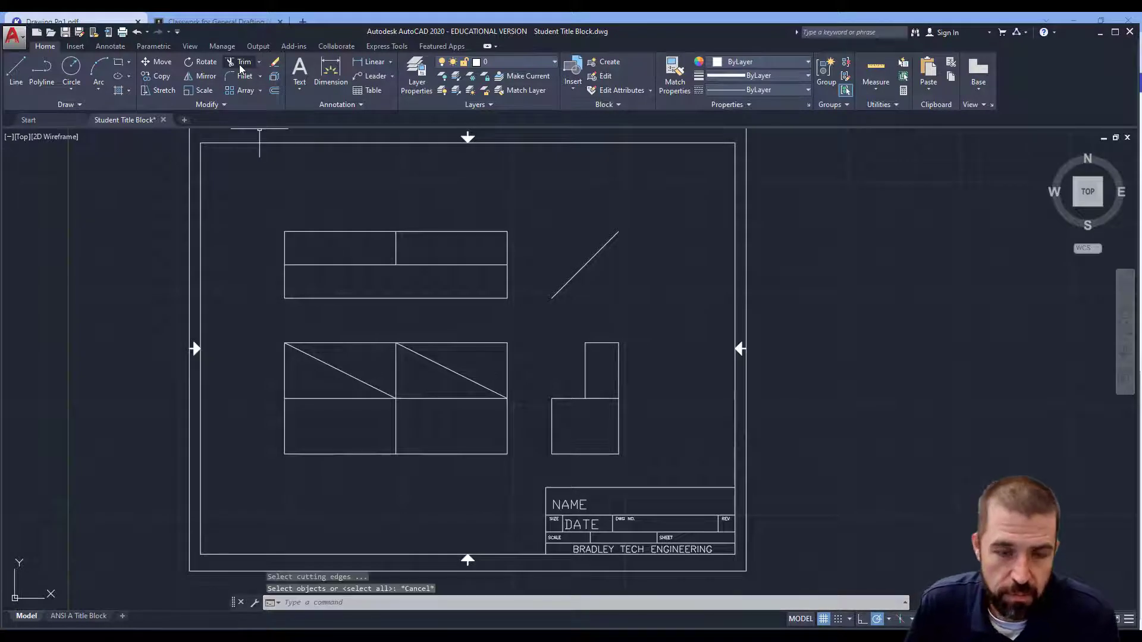
{"action": "key", "text": "Escape"}
{"action": "left_click", "coordinate": [359, 343]}
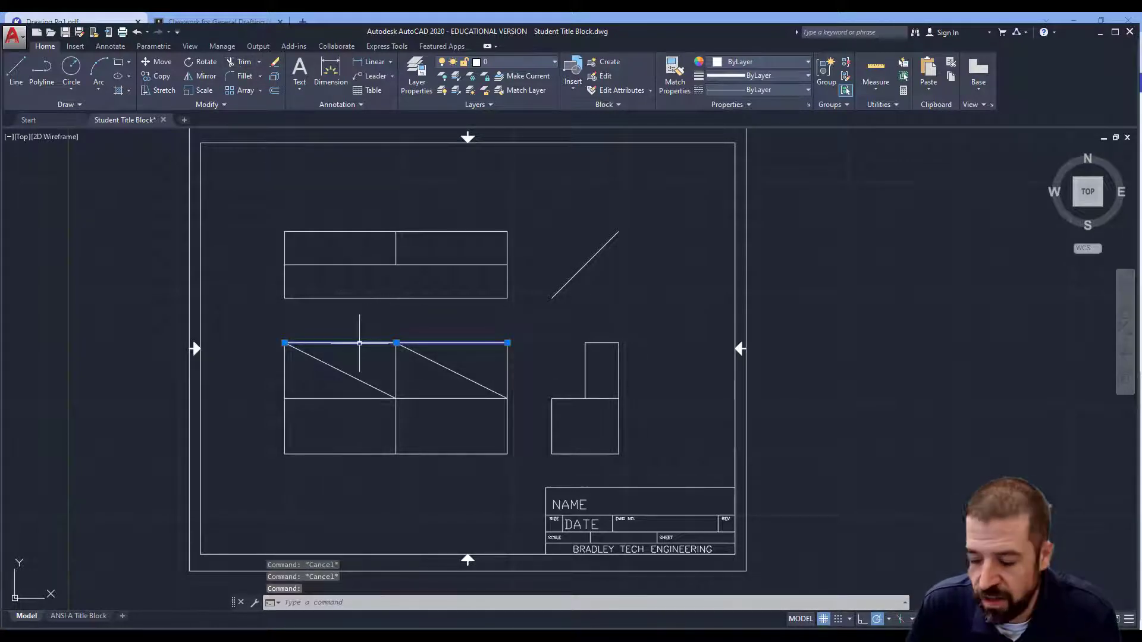
{"action": "key", "text": "Delete"}
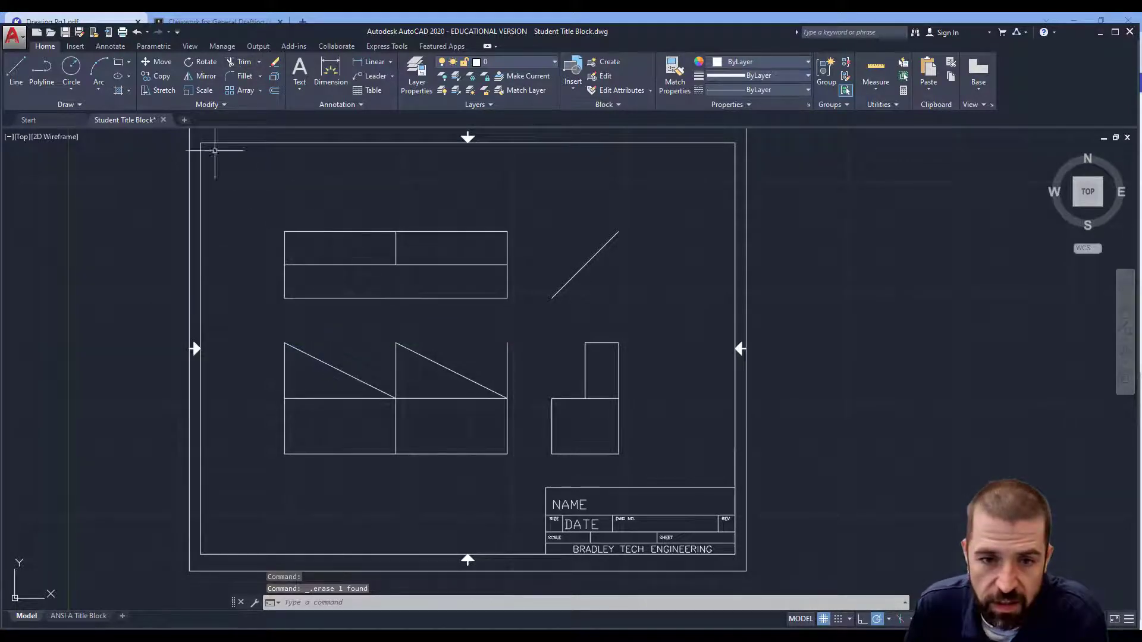
Step: Trim the front view's lower middle vertical line and the upper part of its right edge at the midline
{"action": "left_click", "coordinate": [240, 65]}
{"action": "left_click", "coordinate": [428, 398]}
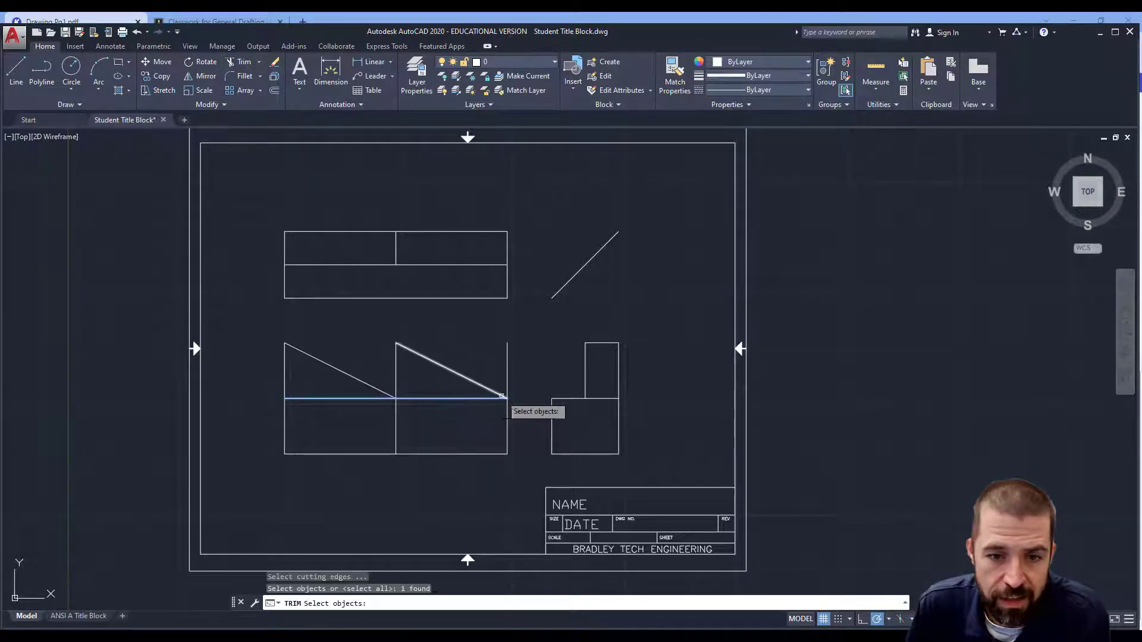
{"action": "key", "text": "Return"}
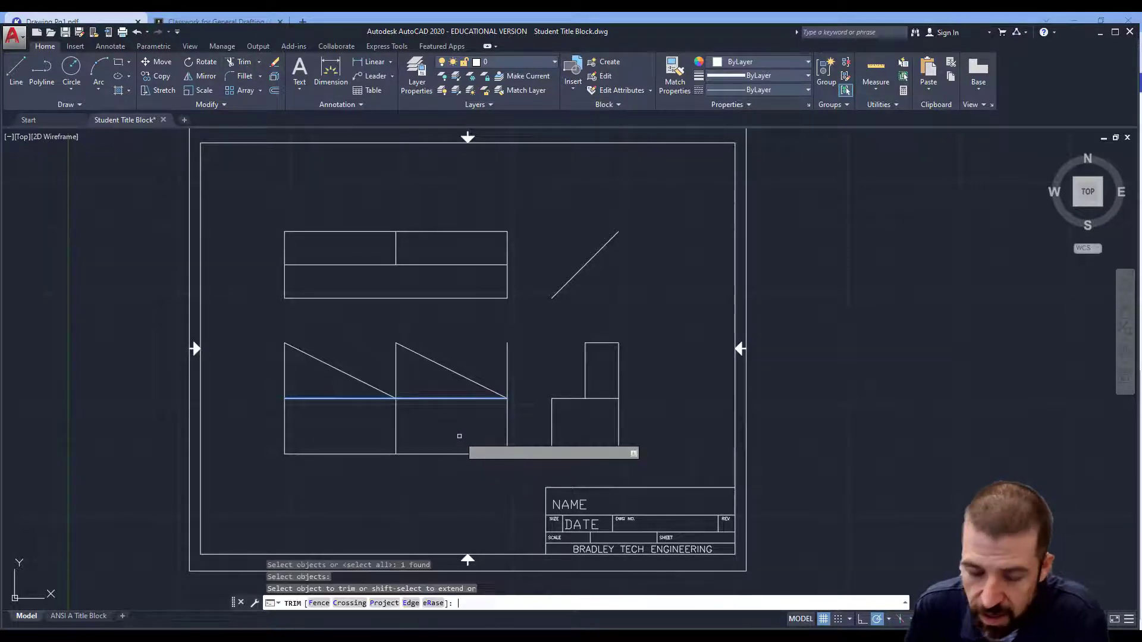
{"action": "left_click", "coordinate": [396, 440]}
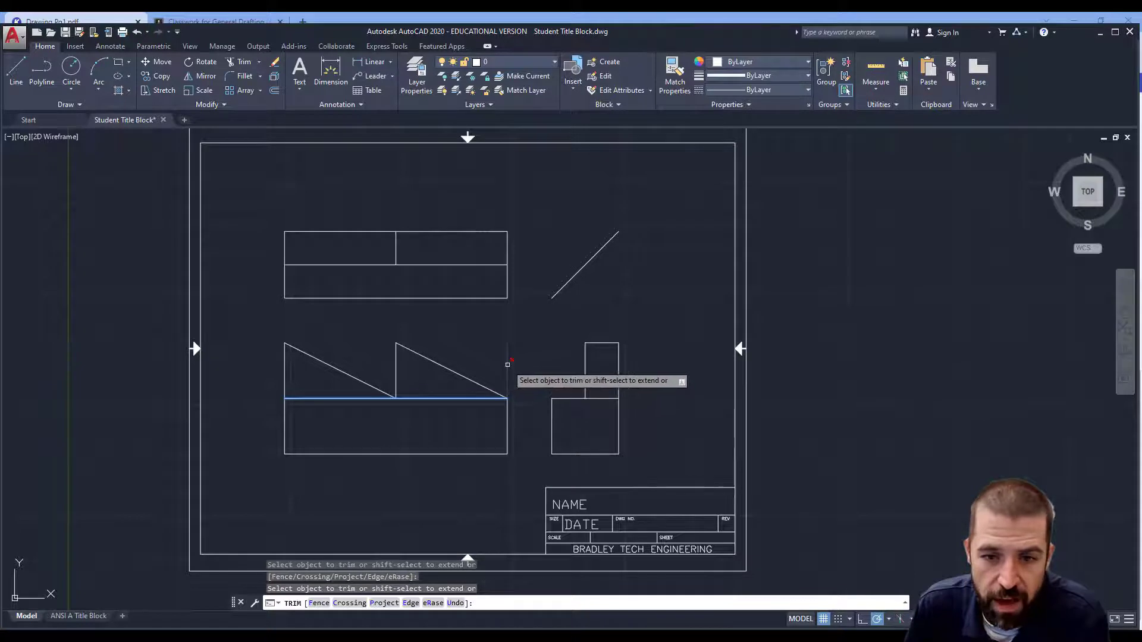
{"action": "left_click", "coordinate": [508, 369]}
{"action": "key", "text": "Escape"}
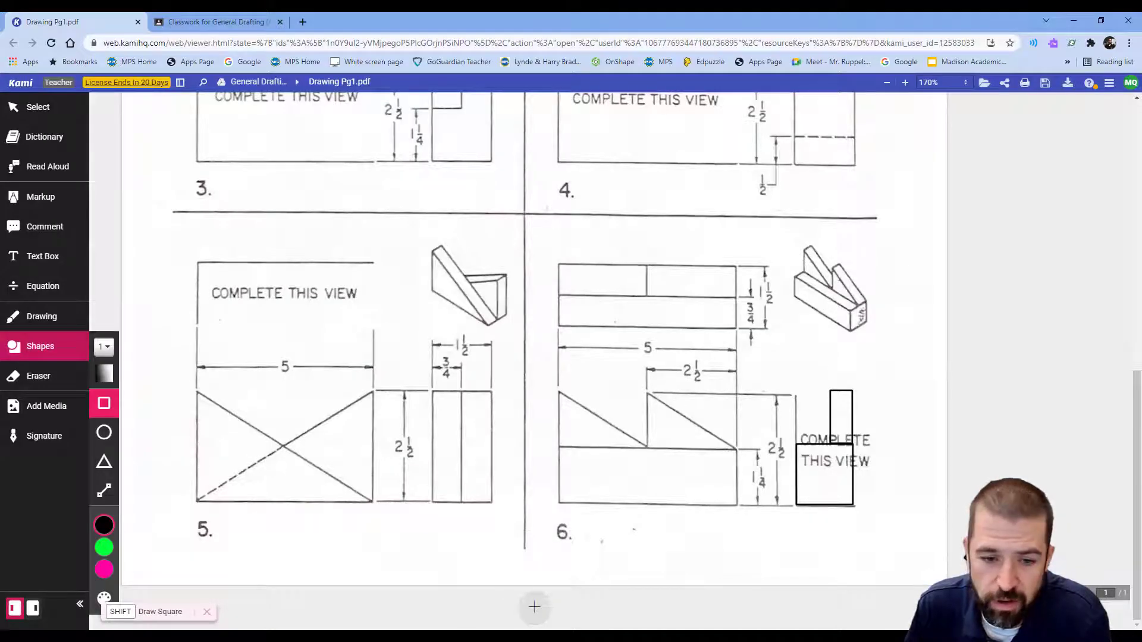
Step: Make DIMENSION the current layer
{"action": "left_click", "coordinate": [534, 636]}
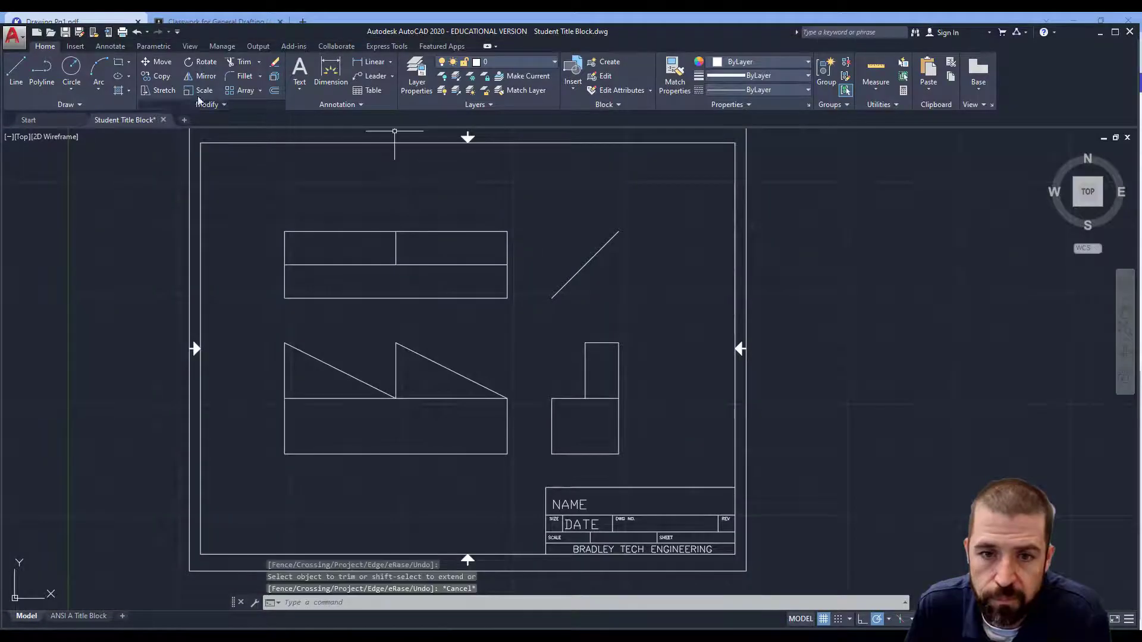
{"action": "left_click", "coordinate": [478, 69]}
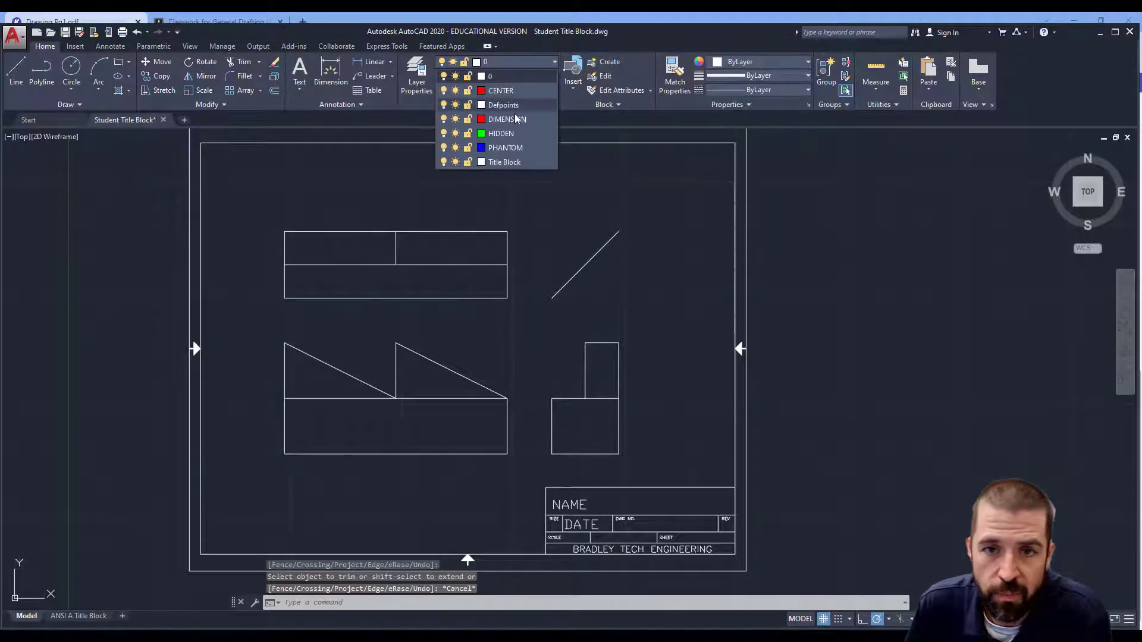
{"action": "left_click", "coordinate": [494, 107]}
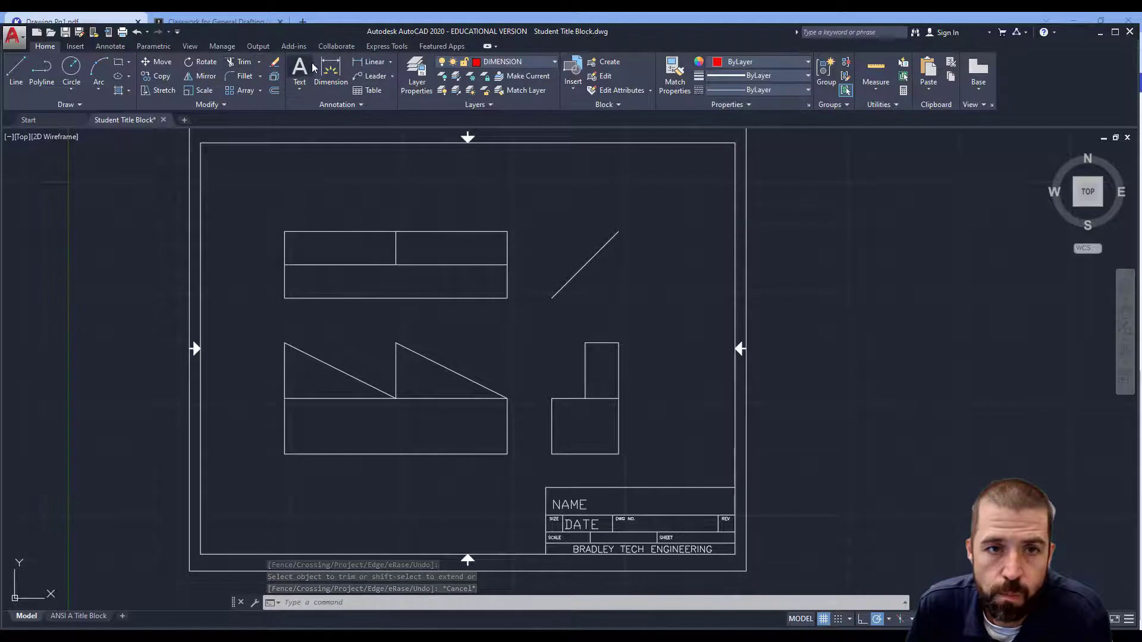
Step: Add a vertical linear dimension for the full height of the top view's right edge
{"action": "left_click", "coordinate": [364, 62]}
{"action": "left_click", "coordinate": [507, 298]}
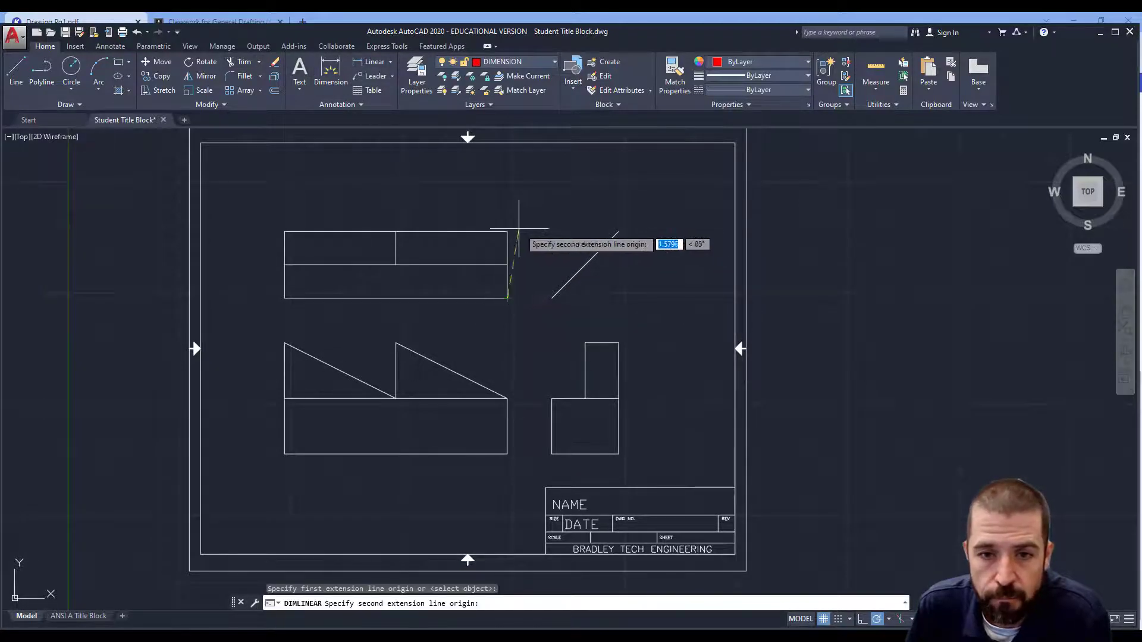
{"action": "left_click", "coordinate": [507, 232]}
{"action": "left_click", "coordinate": [543, 244]}
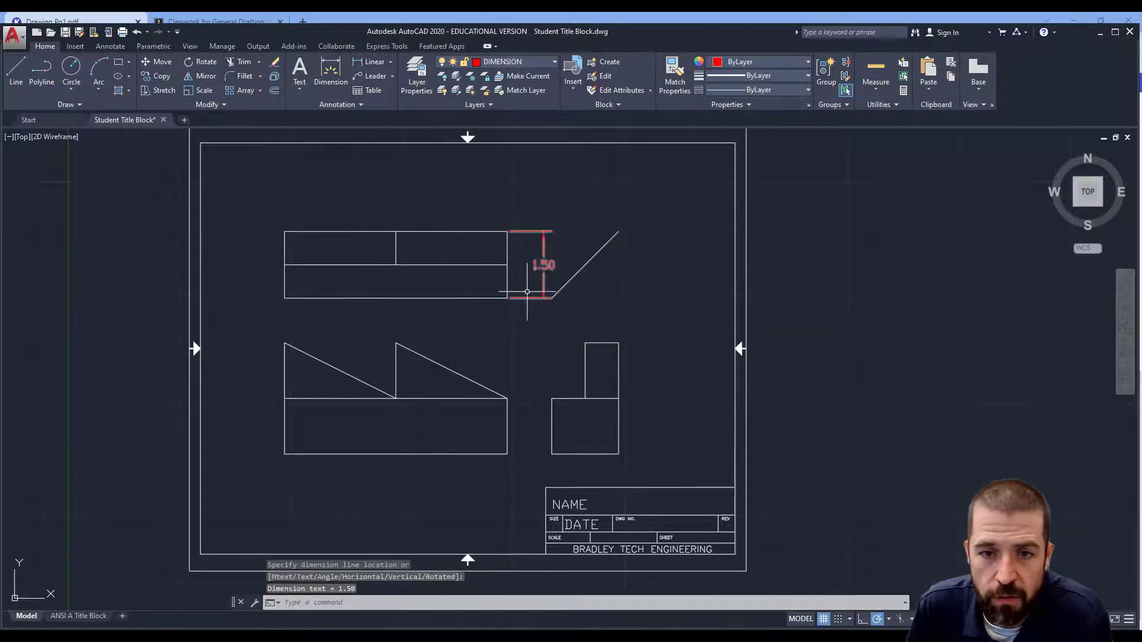
Step: Add a vertical linear dimension for the lower portion of the top view's right edge
{"action": "key", "text": "Return"}
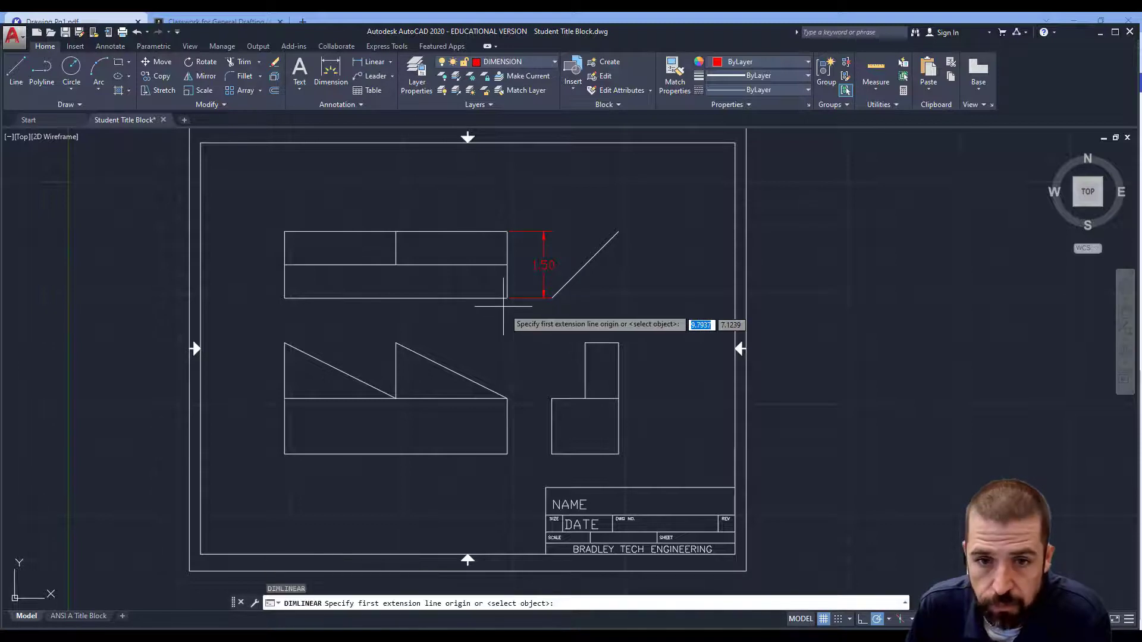
{"action": "left_click", "coordinate": [507, 298]}
{"action": "left_click", "coordinate": [507, 265]}
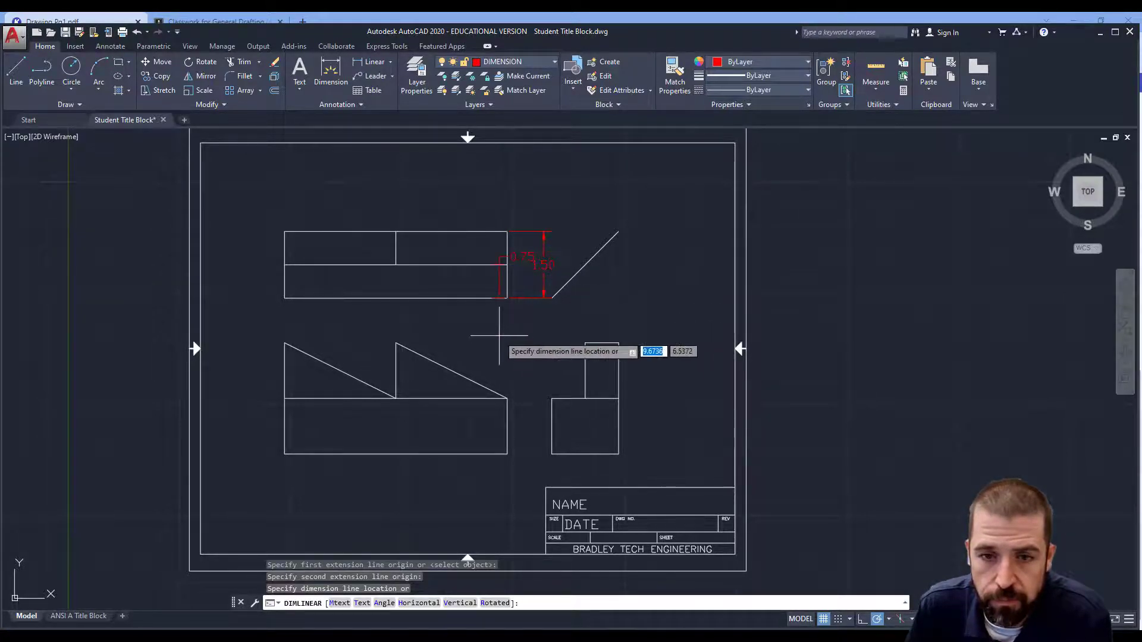
{"action": "left_click", "coordinate": [527, 324]}
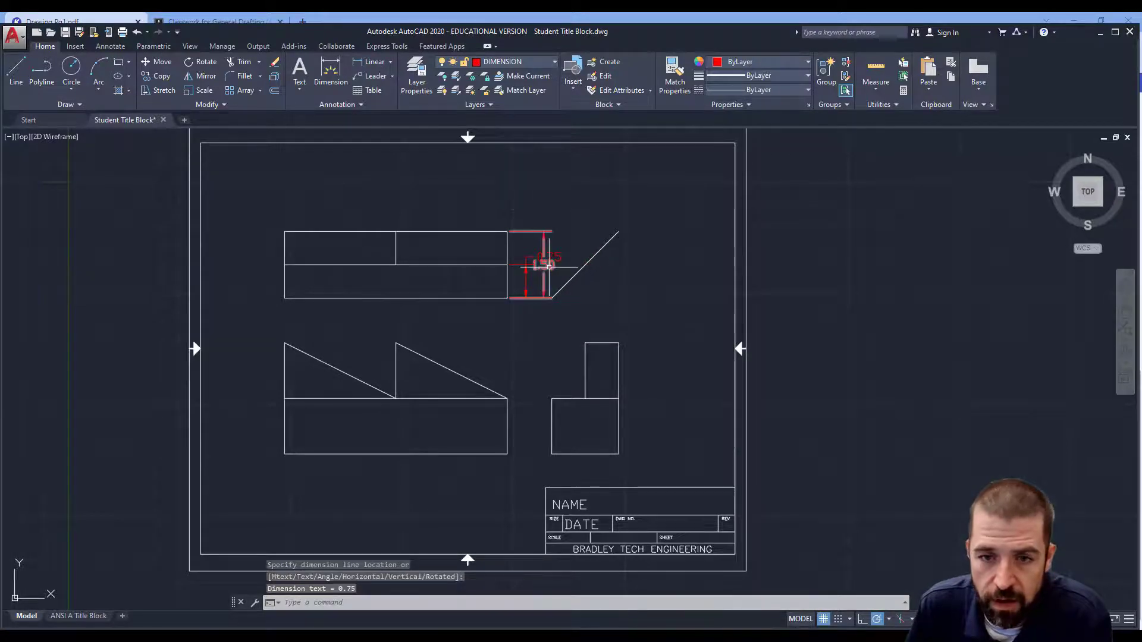
Step: Move the 0.75 dimension's text below the top view's lower right corner
{"action": "scroll", "coordinate": [548, 266], "scroll_direction": "up", "scroll_amount": 2}
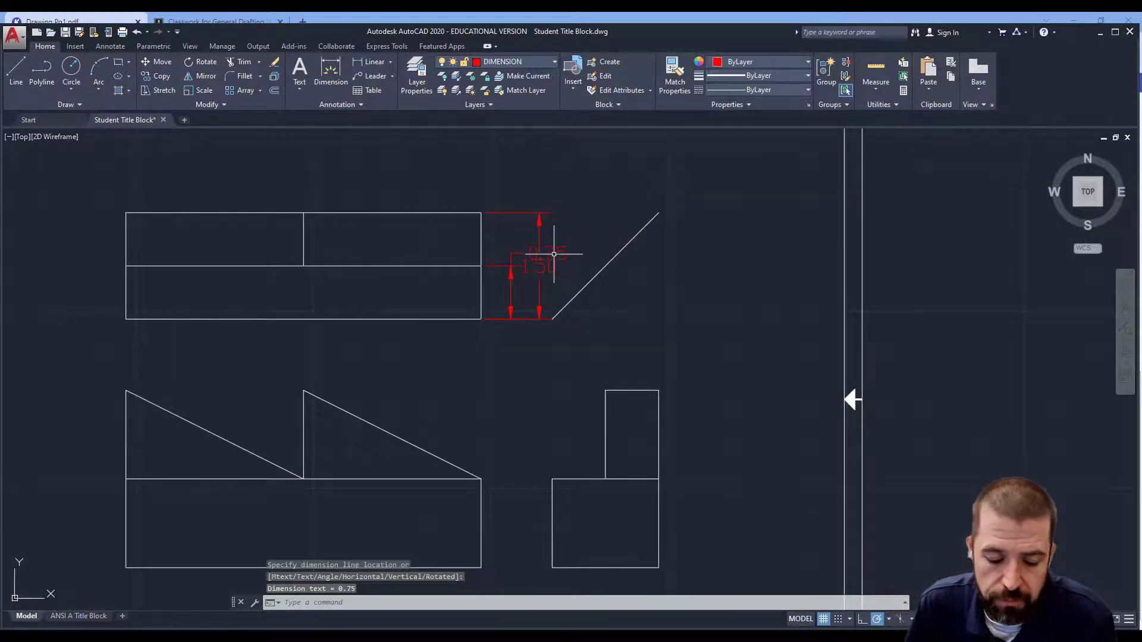
{"action": "left_click", "coordinate": [551, 252]}
{"action": "left_click", "coordinate": [547, 255]}
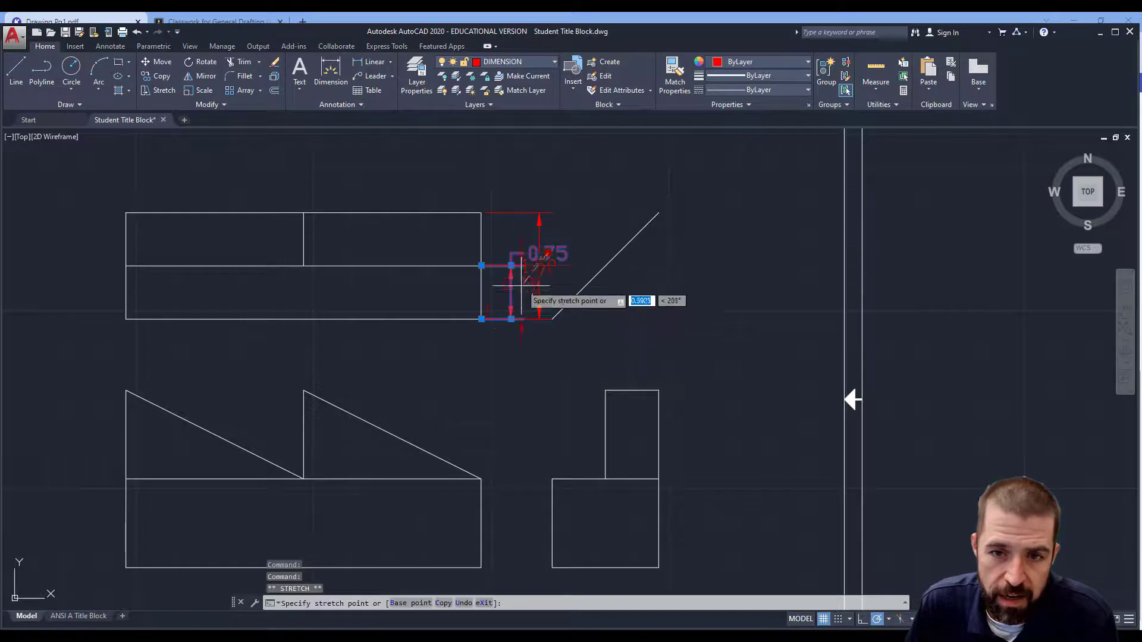
{"action": "right_click", "coordinate": [473, 347]}
{"action": "left_click", "coordinate": [522, 379]}
{"action": "key", "text": "Escape"}
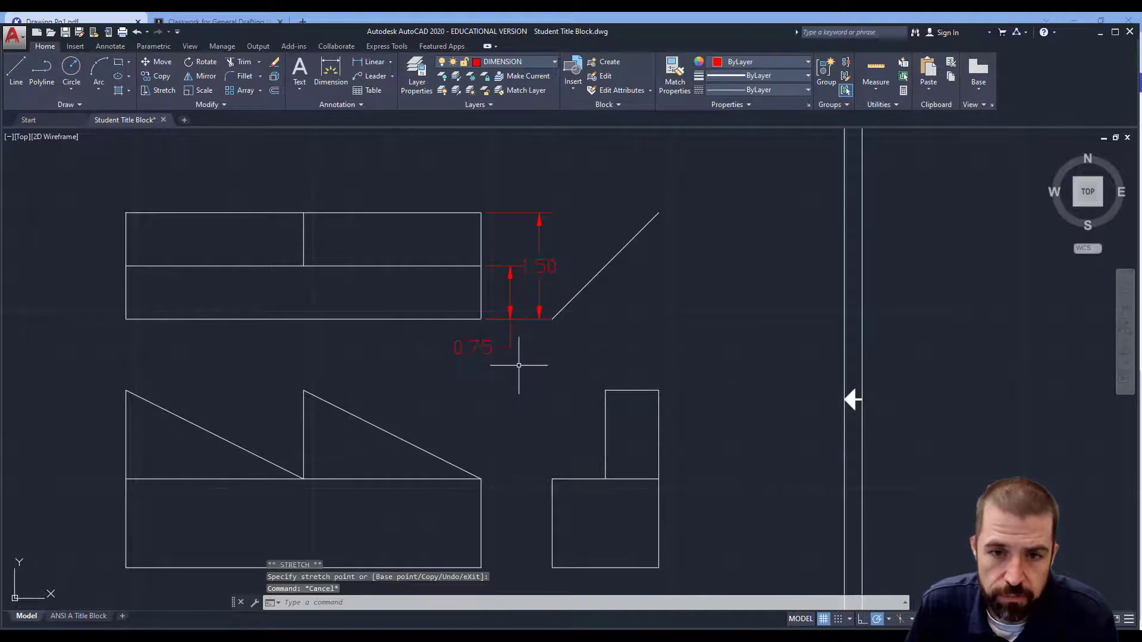
{"action": "scroll", "coordinate": [518, 365], "scroll_direction": "down", "scroll_amount": 2}
{"action": "middle_click_drag", "start_coordinate": [526, 364], "coordinate": [579, 336]}
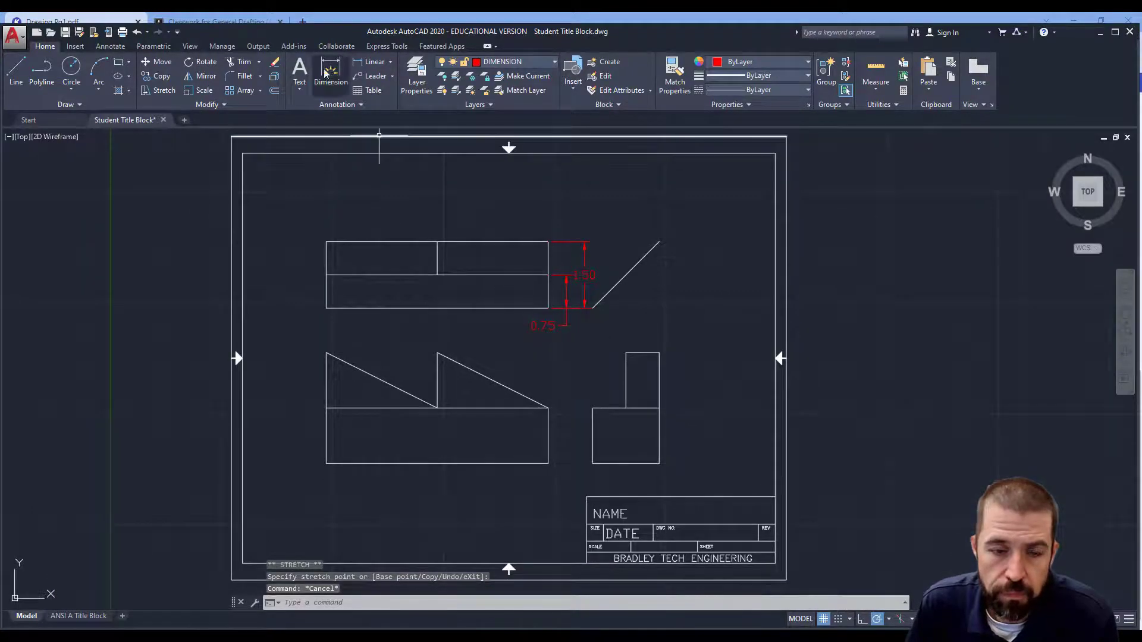
Step: Add a horizontal linear dimension above the front view from its left edge to the vertical step edge
{"action": "left_click", "coordinate": [374, 61]}
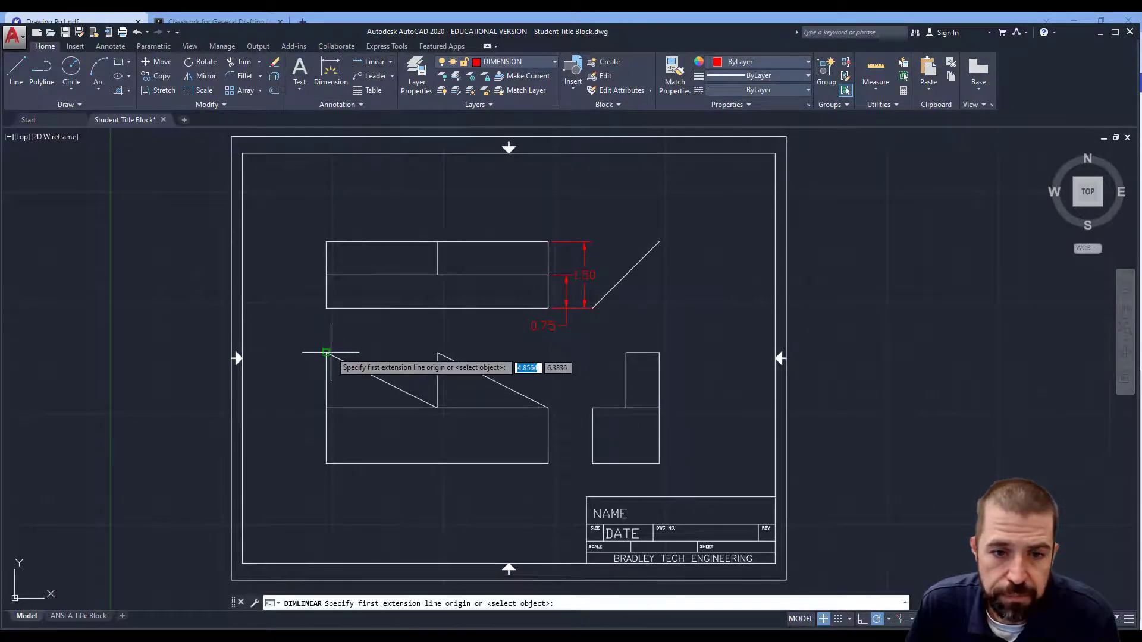
{"action": "left_click", "coordinate": [326, 352]}
{"action": "left_click", "coordinate": [437, 352]}
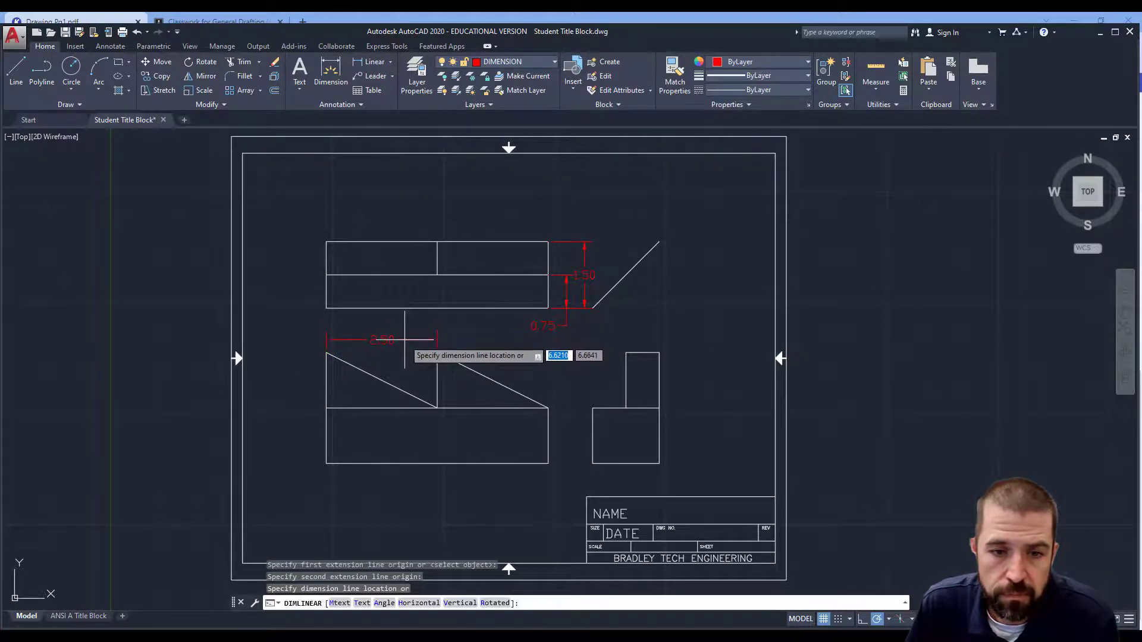
{"action": "left_click", "coordinate": [404, 341]}
{"action": "key", "text": "Return"}
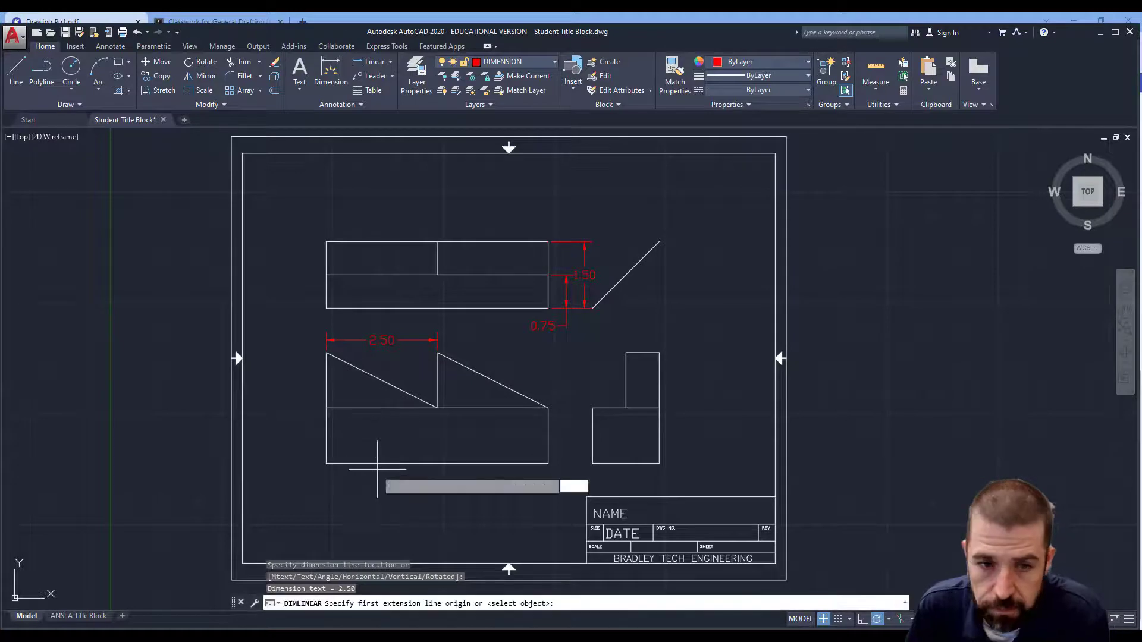
Step: Dimension the front view's full width with a horizontal linear dimension placed below it
{"action": "left_click", "coordinate": [326, 464]}
{"action": "left_click", "coordinate": [548, 463]}
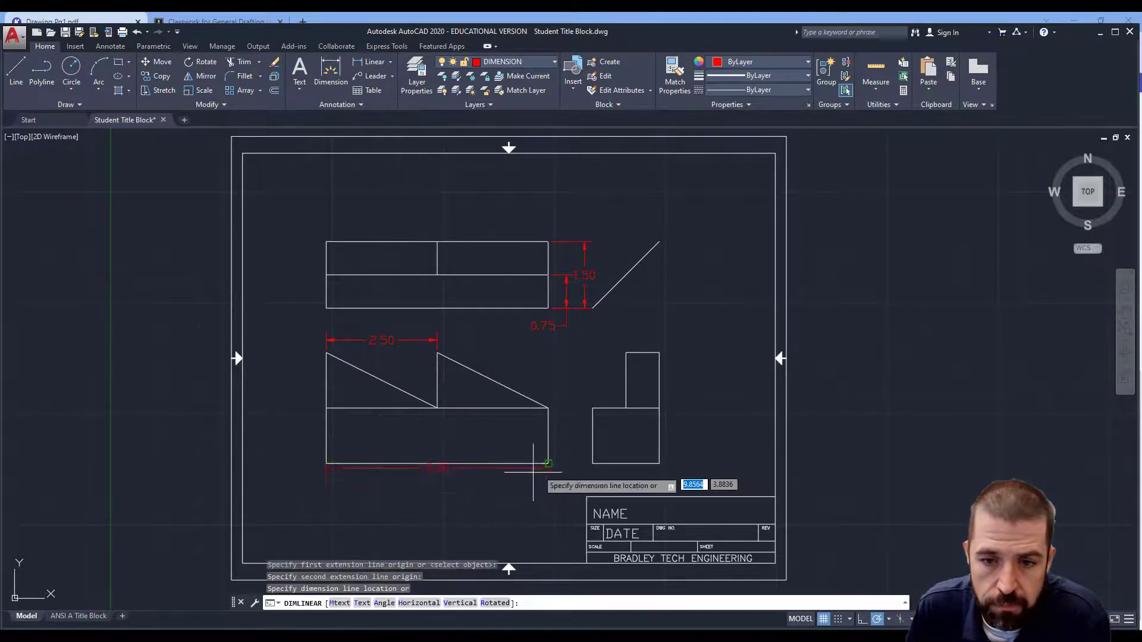
{"action": "left_click", "coordinate": [522, 486]}
{"action": "key", "text": "Return"}
Step: Dimension the height of the side view's lower block with a vertical dimension along its left edge
{"action": "left_click", "coordinate": [592, 464]}
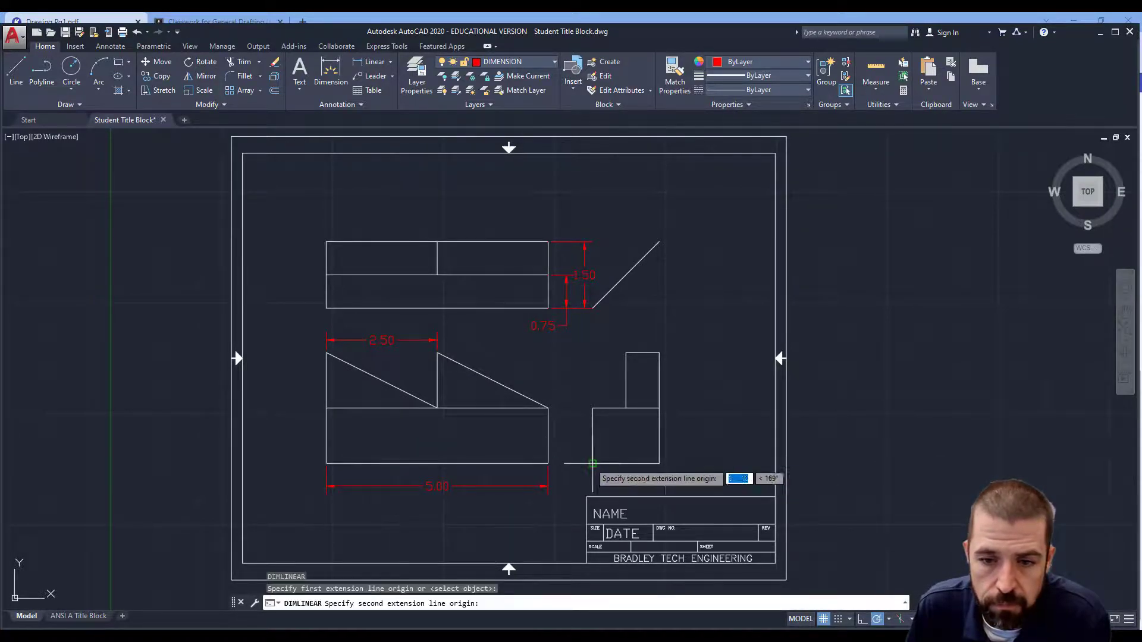
{"action": "left_click", "coordinate": [593, 408]}
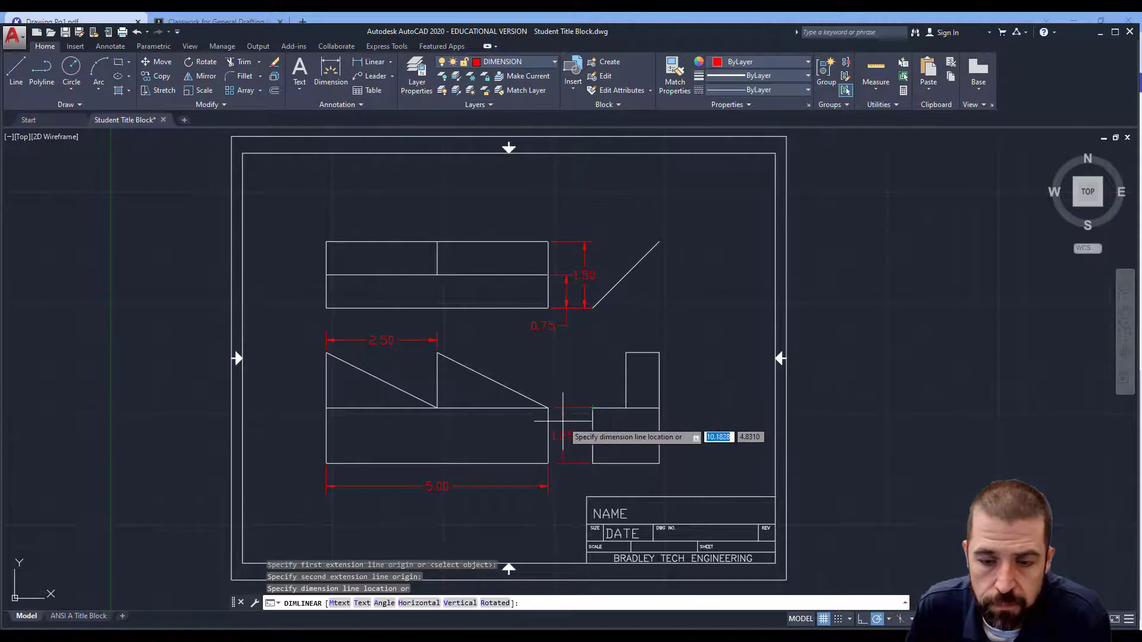
{"action": "left_click", "coordinate": [567, 420]}
{"action": "key", "text": "Return"}
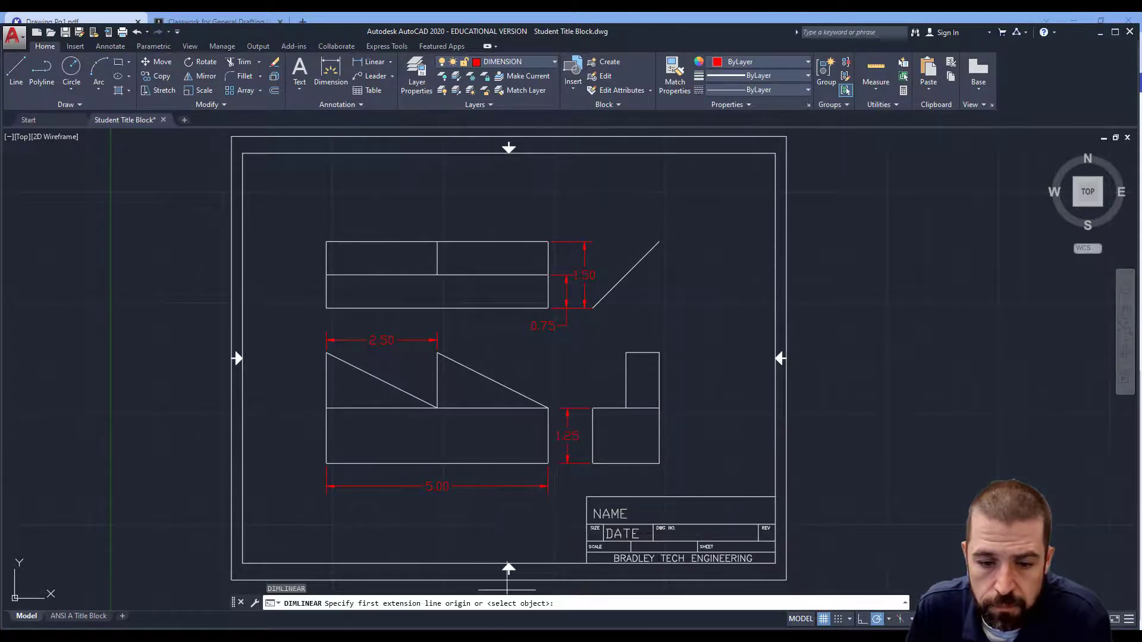
Step: Compare against the PDF worksheet and dimension the side view's full height with a vertical dimension on its right
{"action": "left_click", "coordinate": [531, 639]}
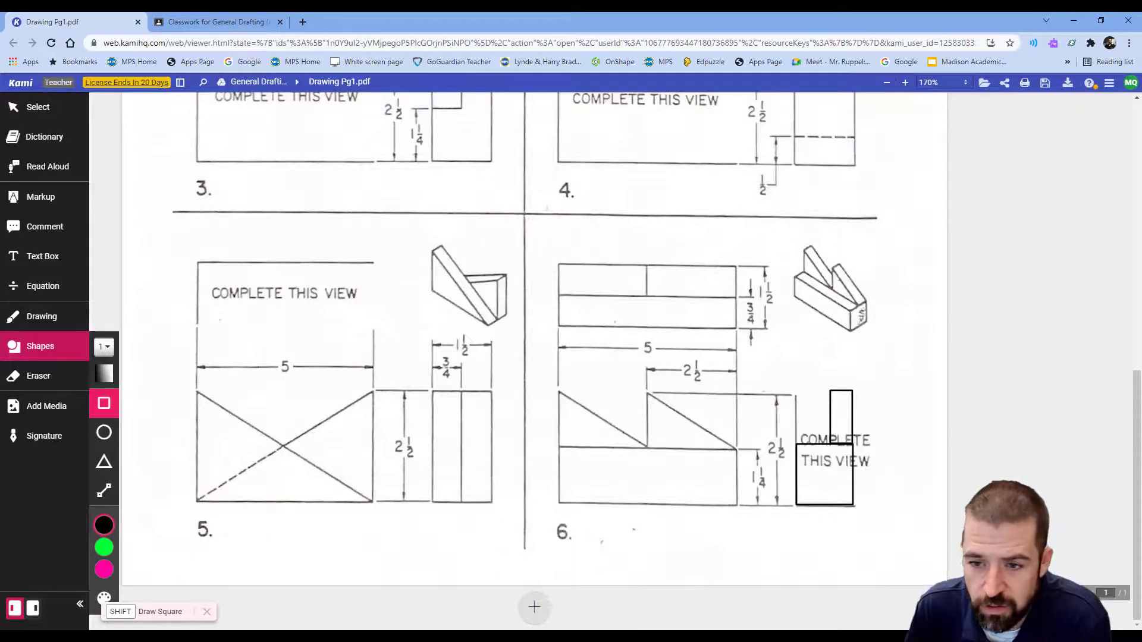
{"action": "left_click", "coordinate": [537, 638]}
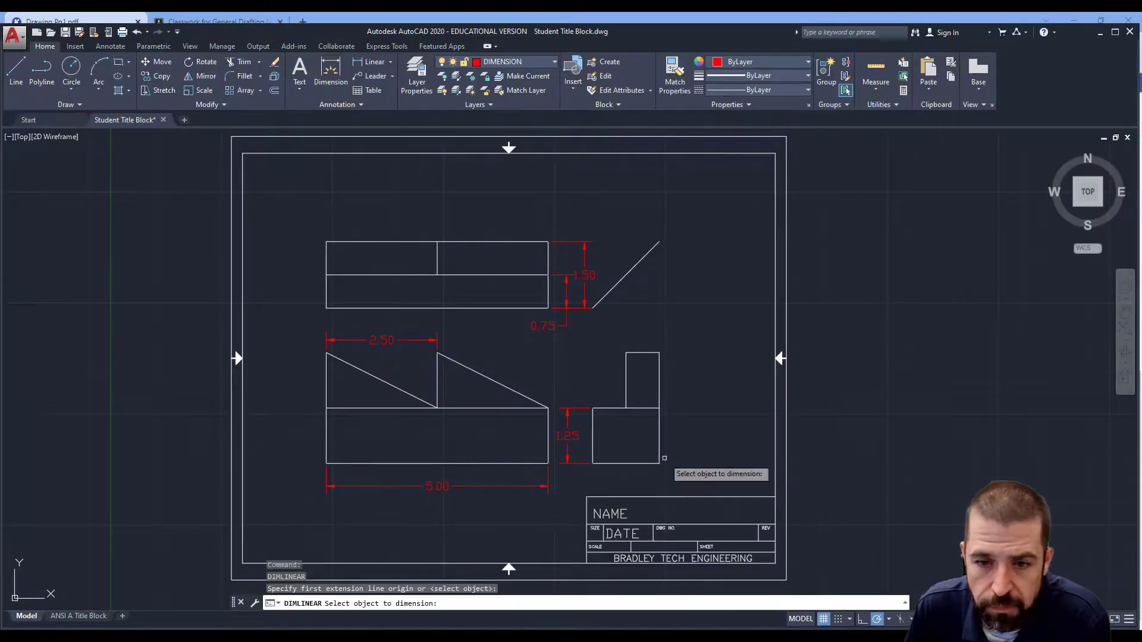
{"action": "left_click", "coordinate": [658, 463]}
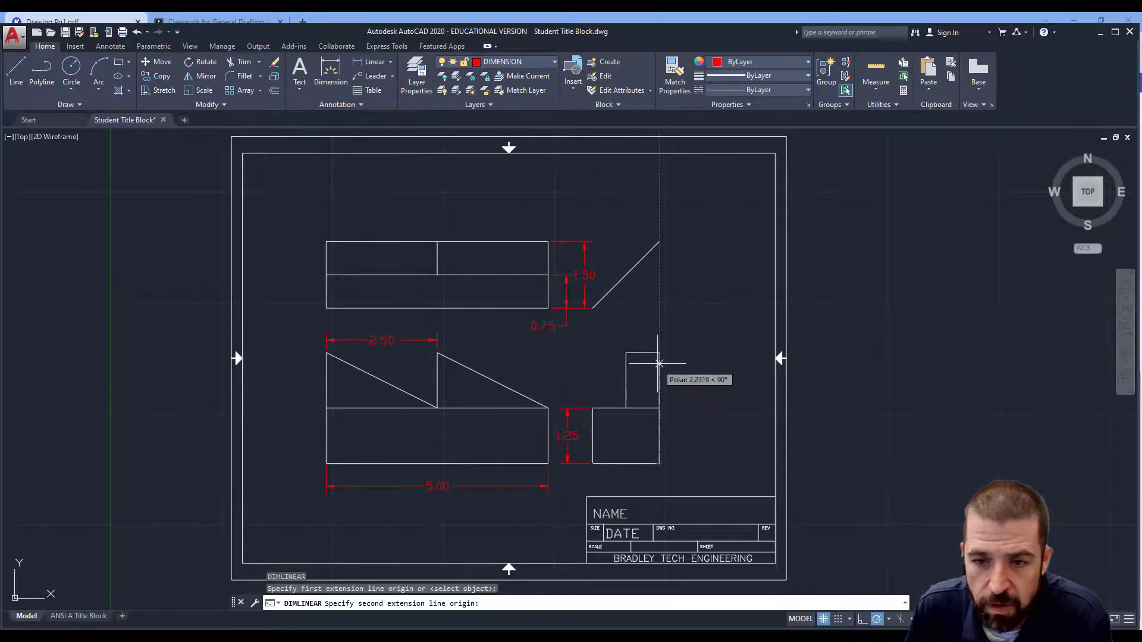
{"action": "left_click", "coordinate": [659, 353]}
{"action": "left_click", "coordinate": [684, 367]}
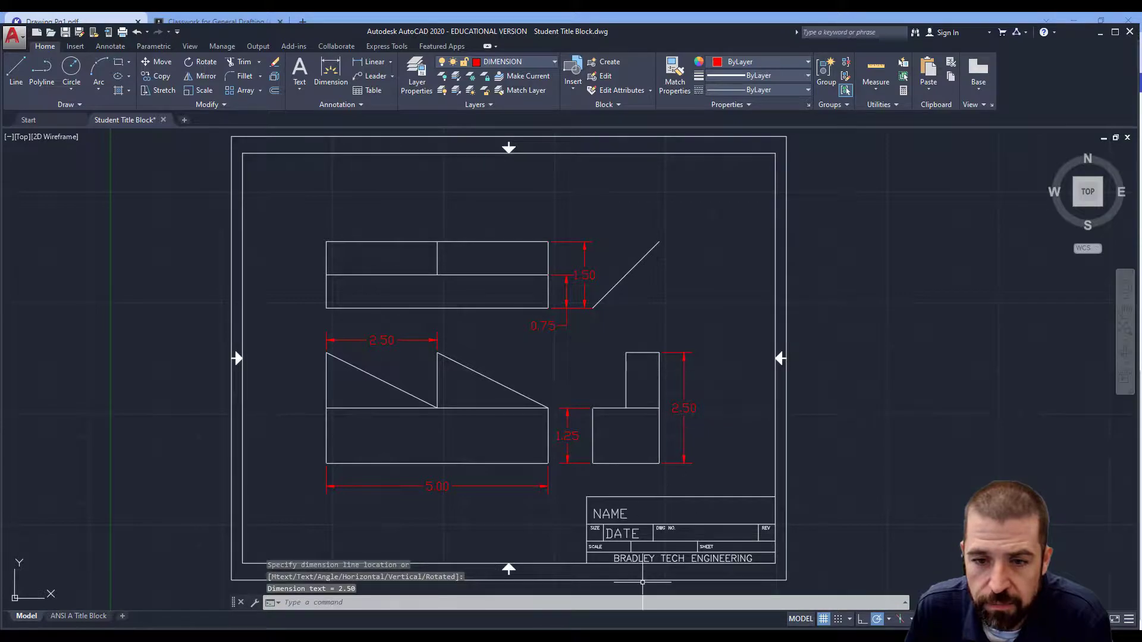
{"action": "left_click", "coordinate": [533, 638]}
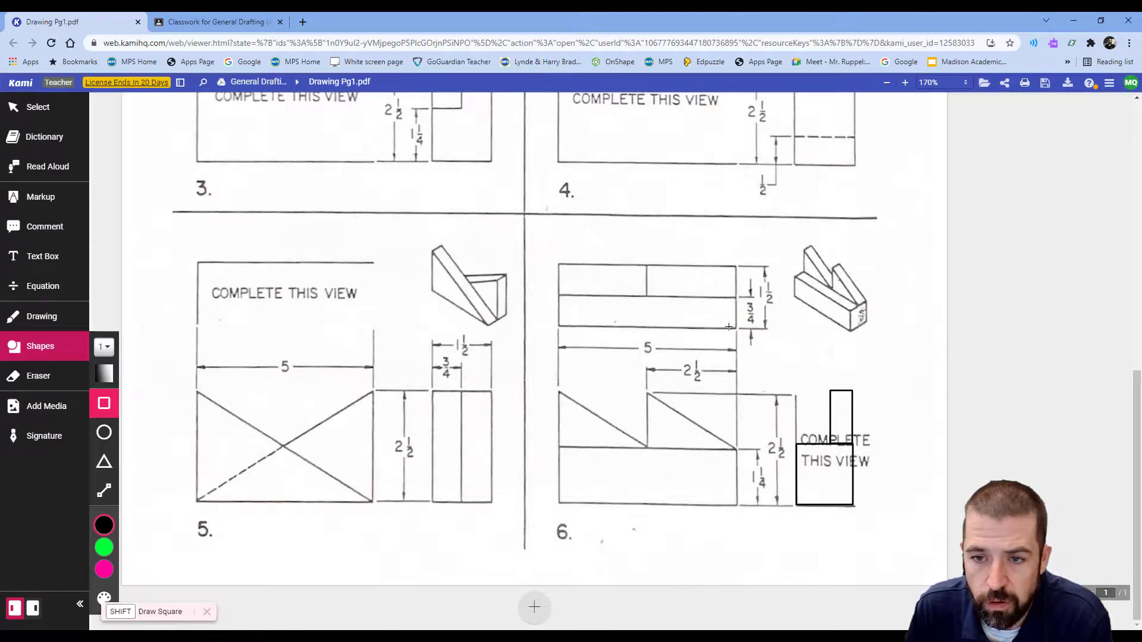
{"action": "left_click", "coordinate": [534, 638]}
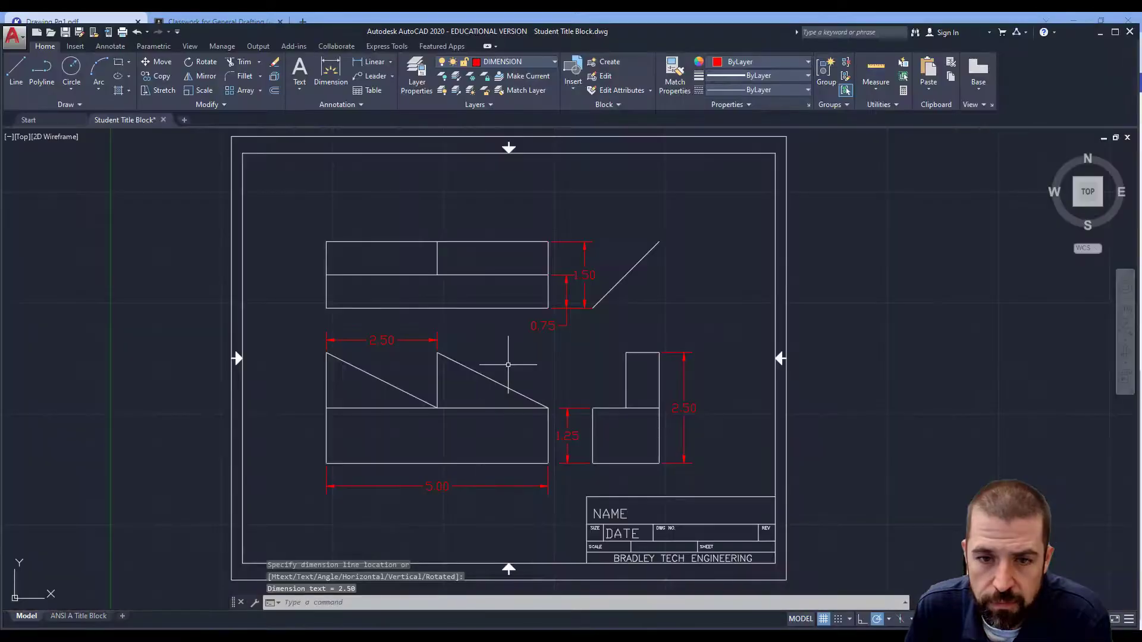